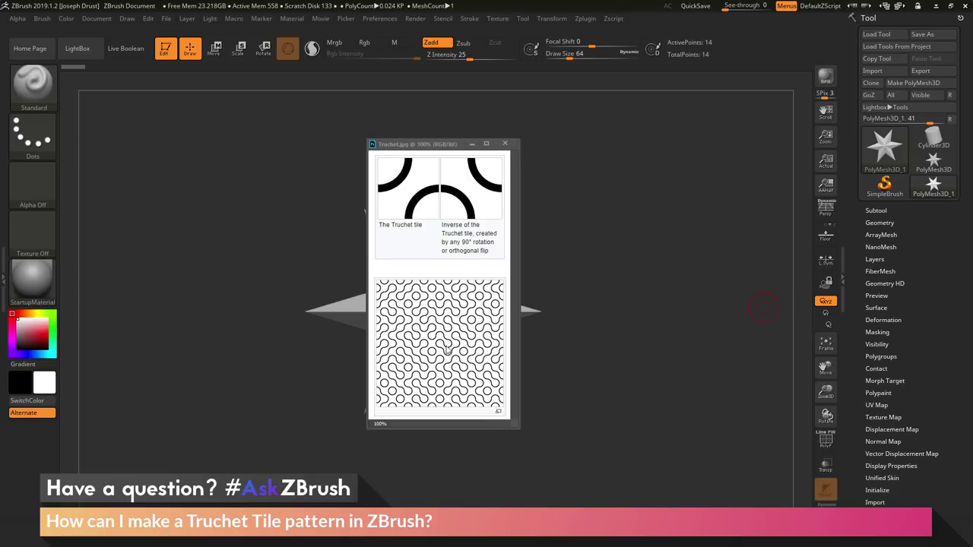
# Switch the active tool to the Plane3D primitive and turn on its polyframe display
pyautogui.click(605, 333)
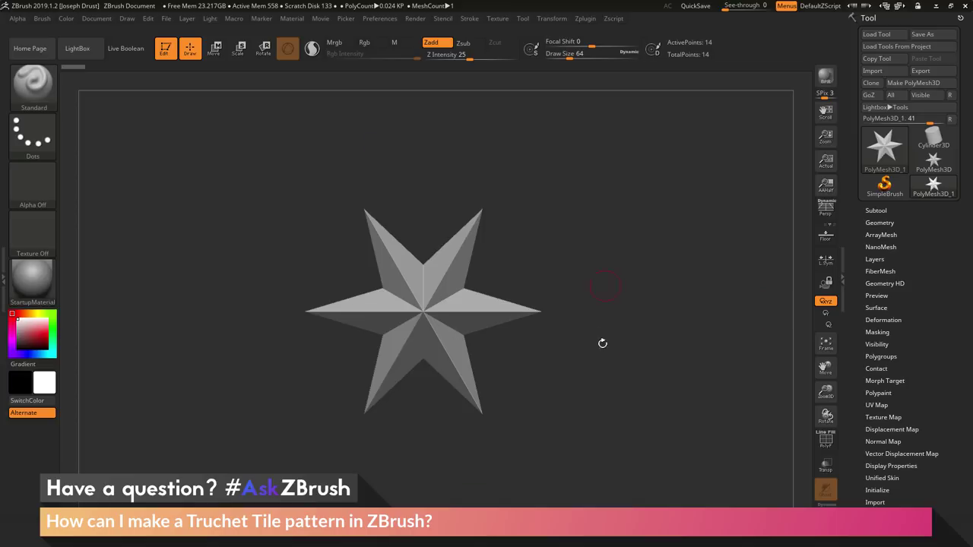
pyautogui.moveTo(606, 331); pyautogui.dragTo(649, 322)
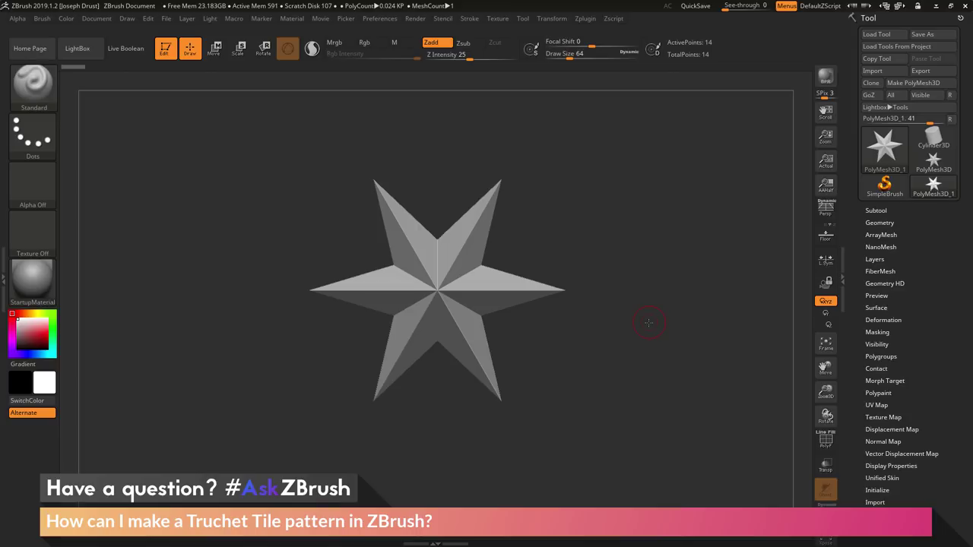
pyautogui.moveTo(887, 149)
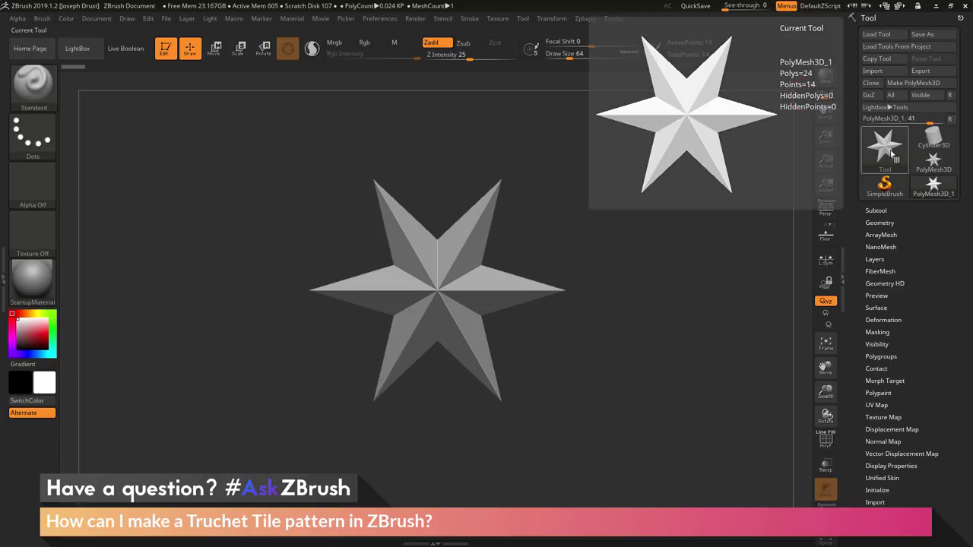
pyautogui.click(891, 152)
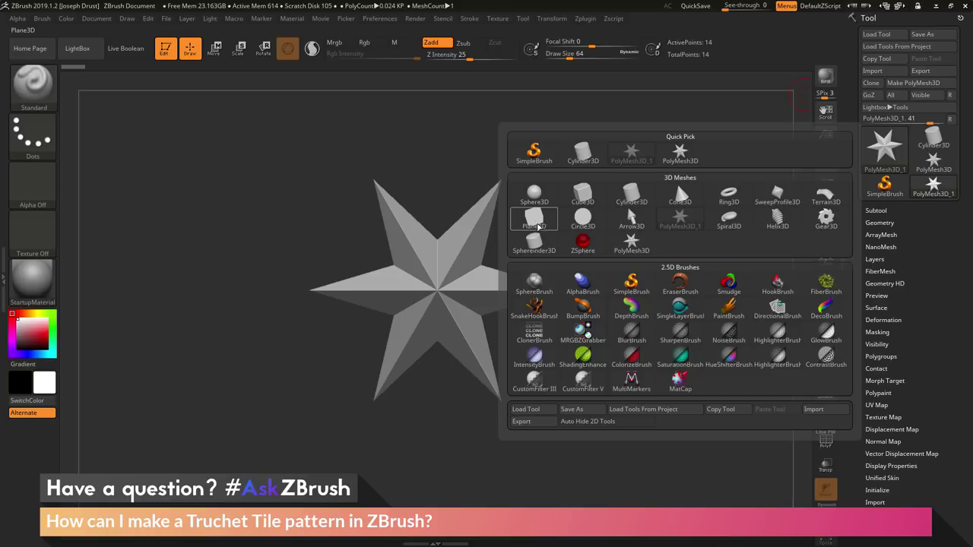
pyautogui.click(537, 225)
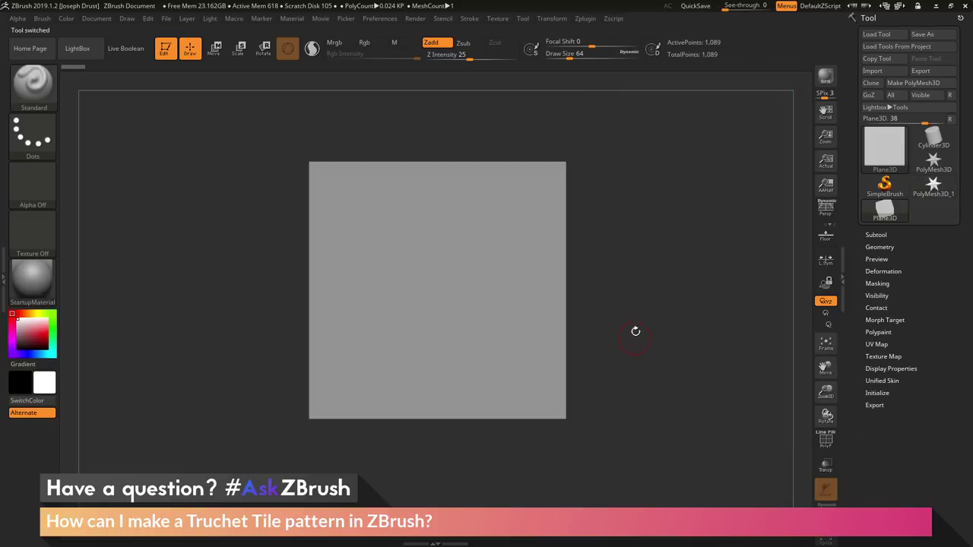
pyautogui.hotkey('shift', 'f')
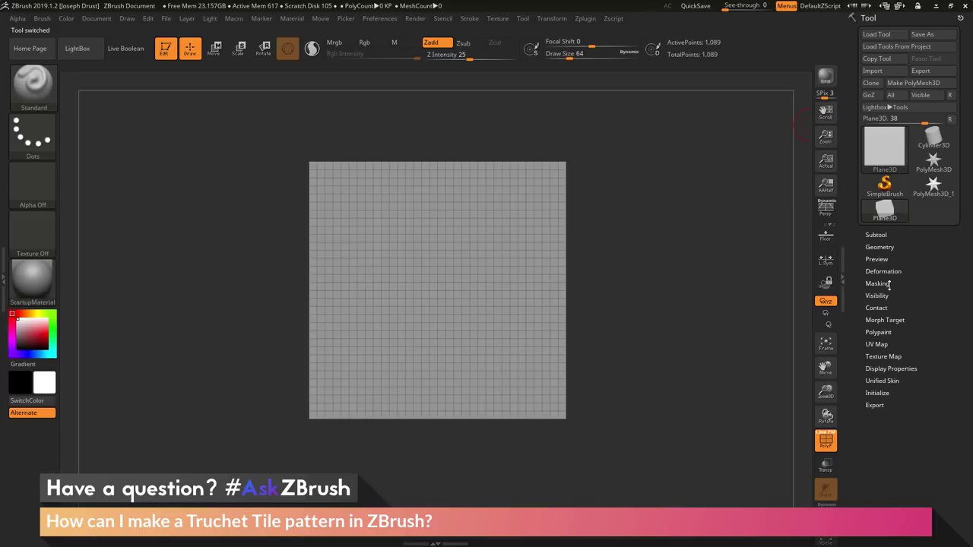
# Initialize the plane with HDivide 10 and VDivide 10, and convert it to a PolyMesh3D
pyautogui.click(877, 393)
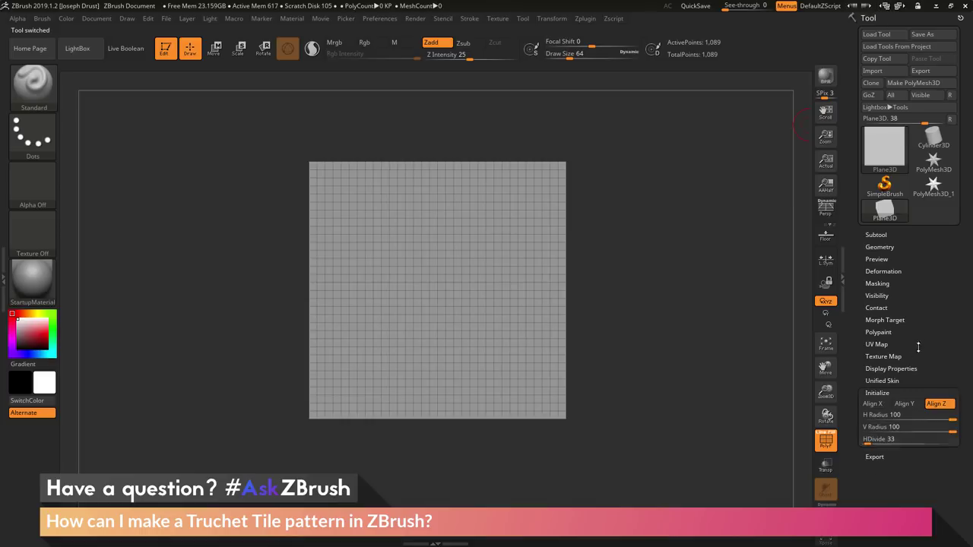
pyautogui.click(876, 347)
pyautogui.write('10')
pyautogui.press('Return')
pyautogui.click(877, 360)
pyautogui.write('10')
pyautogui.press('Return')
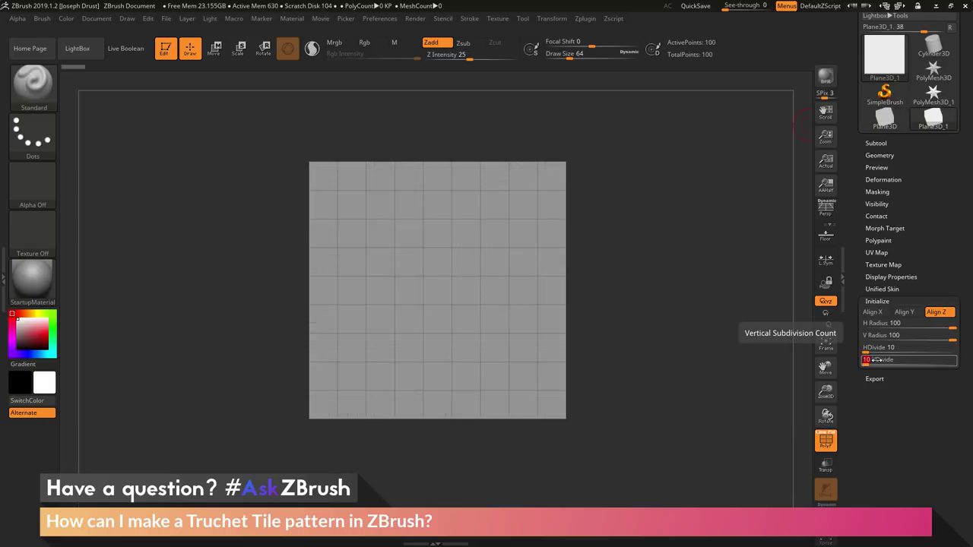
pyautogui.scroll(3, 924, 111)
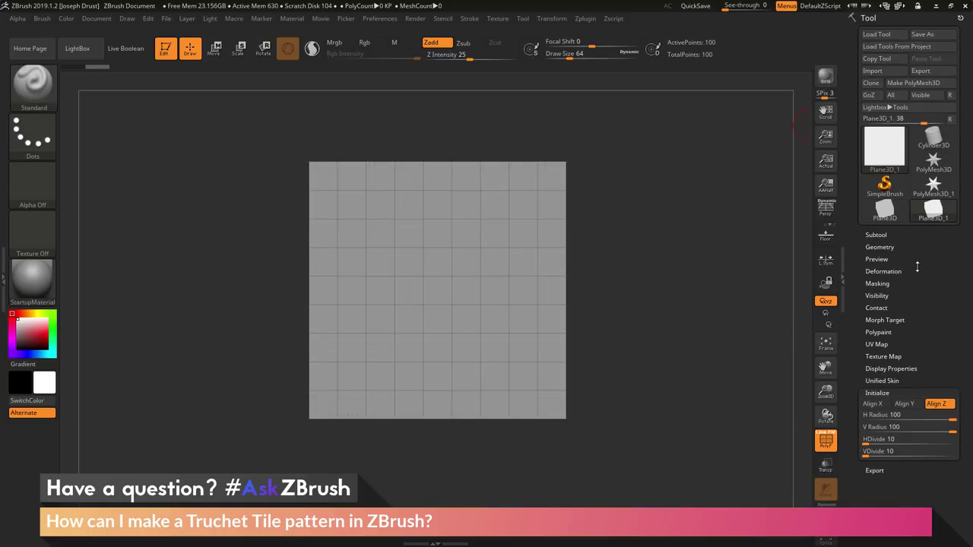
pyautogui.click(913, 83)
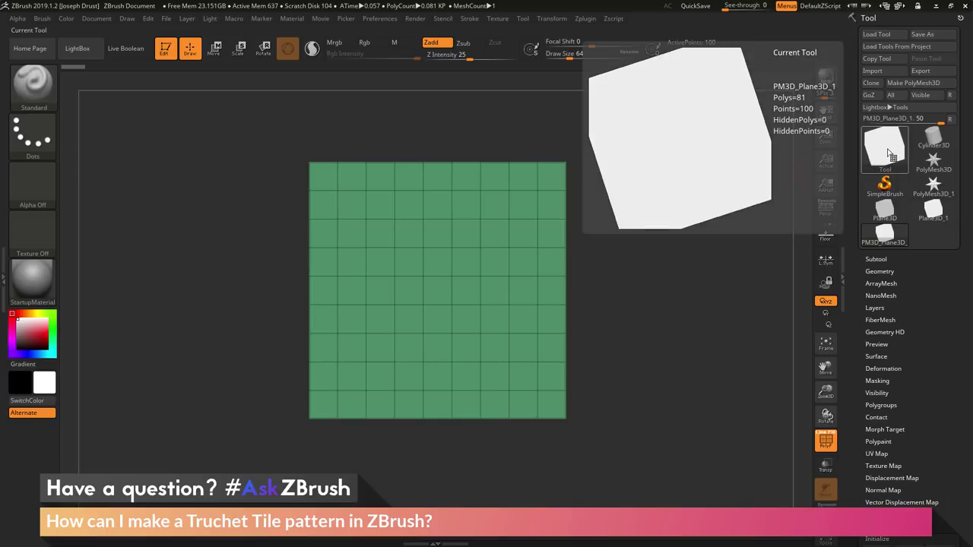
# Switch to the Ring3D primitive and align it to the Z axis
pyautogui.click(891, 155)
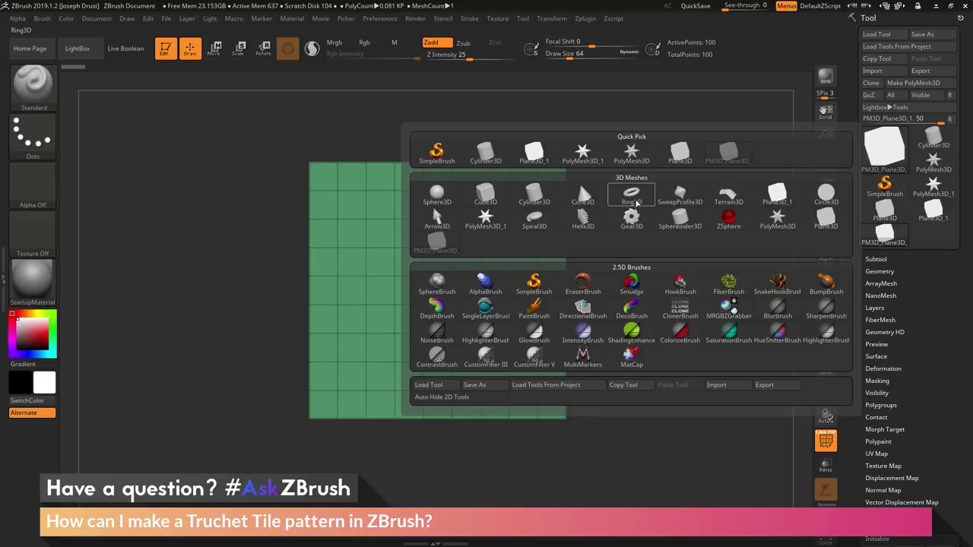
pyautogui.click(637, 203)
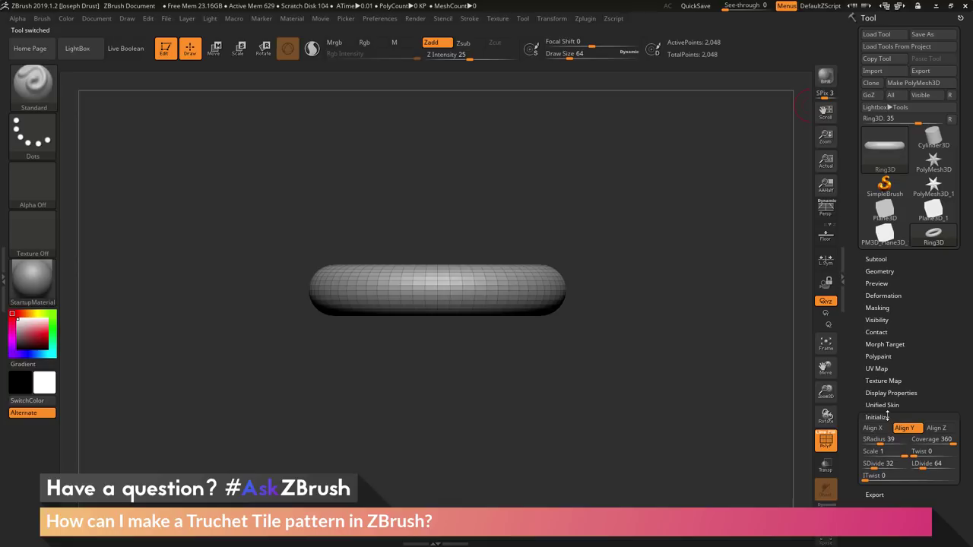
pyautogui.click(934, 428)
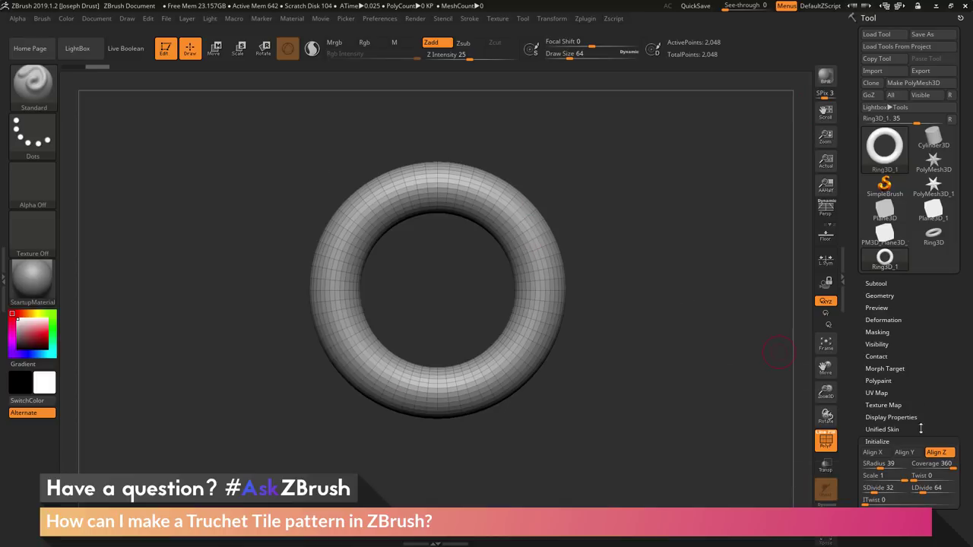
# Set the ring's SDivide to 16 and LDivide to 32, and convert it to a PolyMesh3D
pyautogui.click(872, 491)
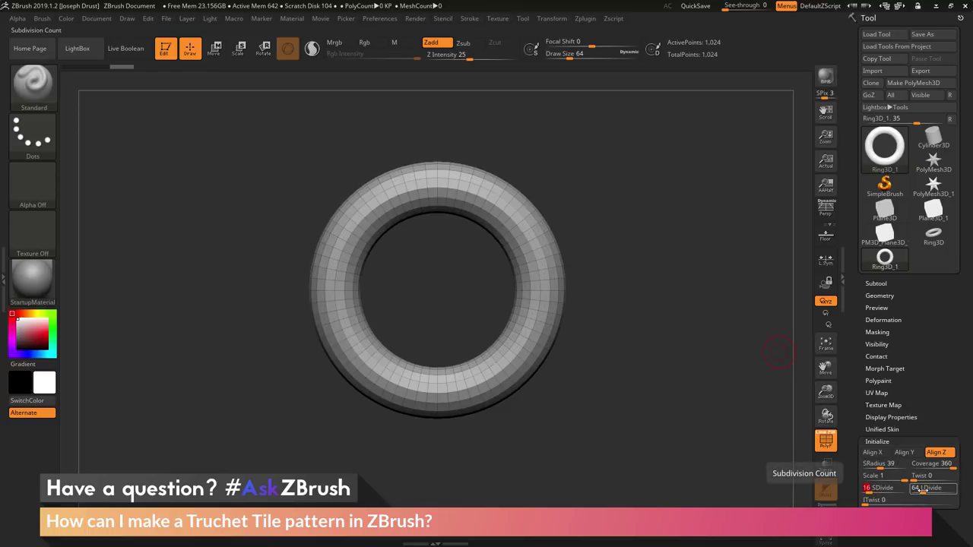
pyautogui.click(922, 490)
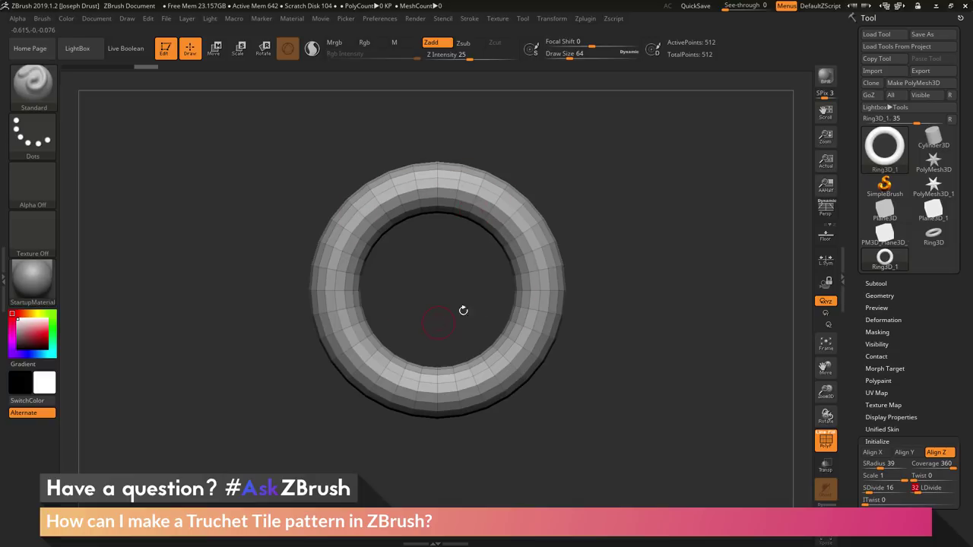
pyautogui.click(915, 84)
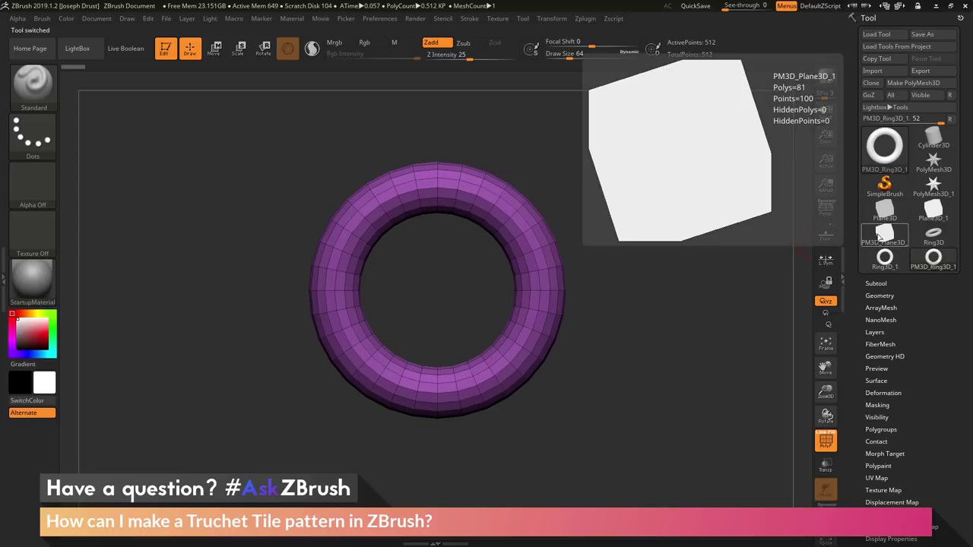
# Return to the polymesh plane and append the polymesh ring to it as a subtool
pyautogui.click(880, 238)
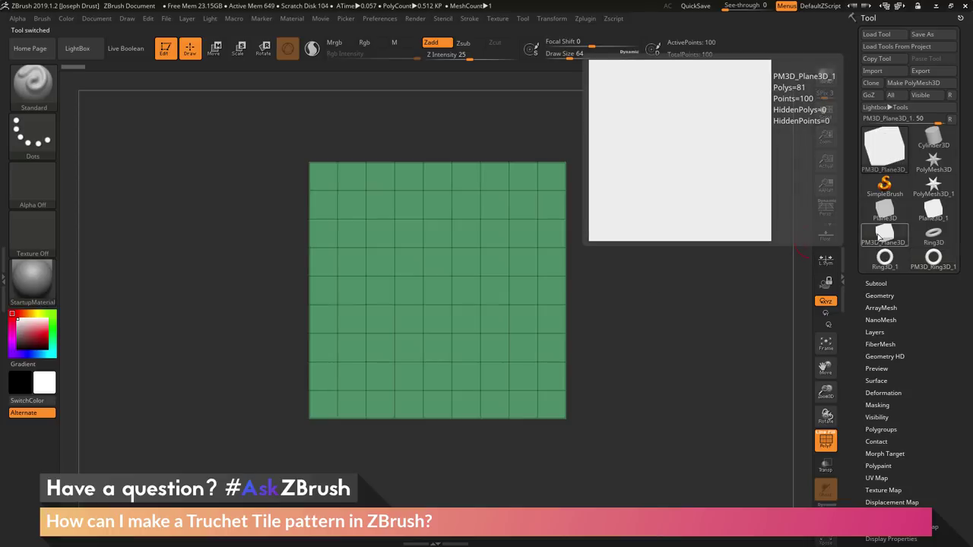
pyautogui.click(941, 268)
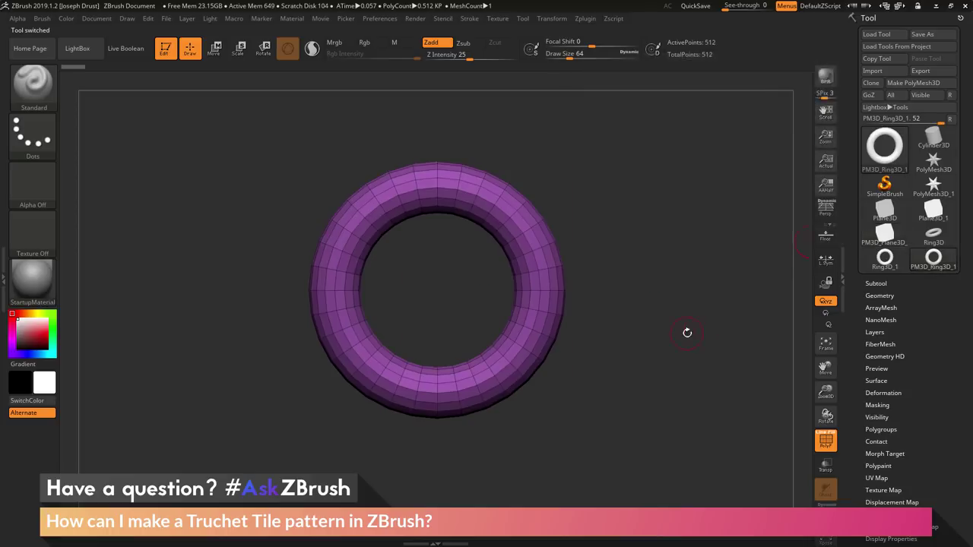
pyautogui.click(889, 238)
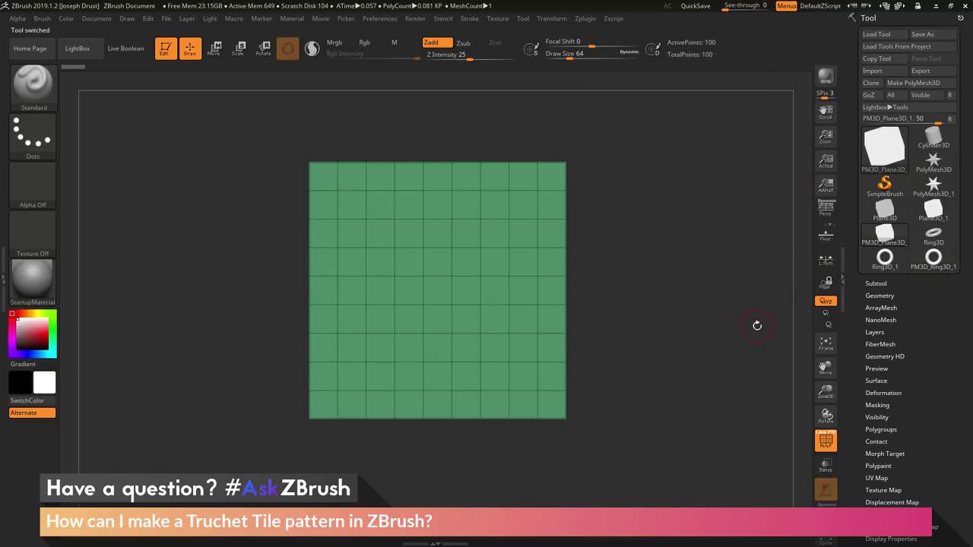
pyautogui.click(874, 284)
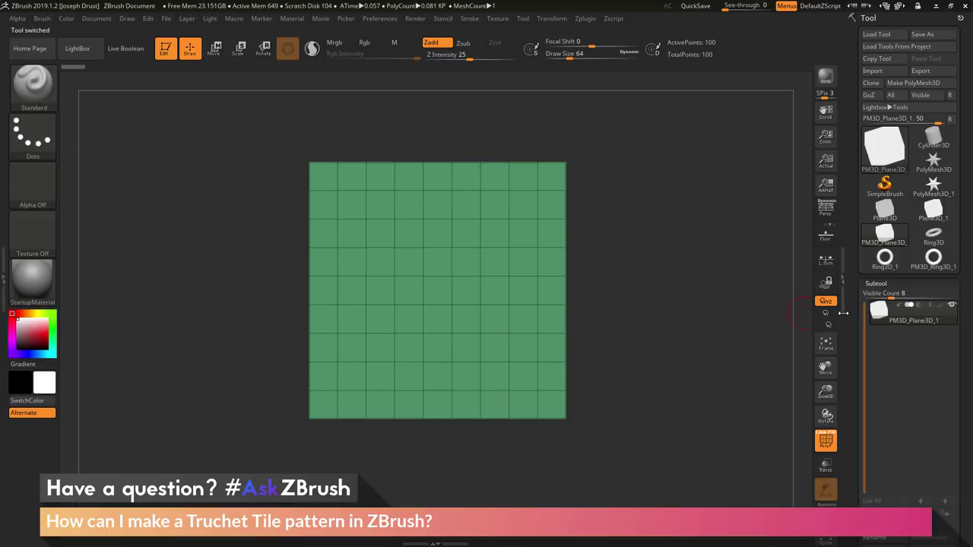
pyautogui.scroll(-3, 878, 251)
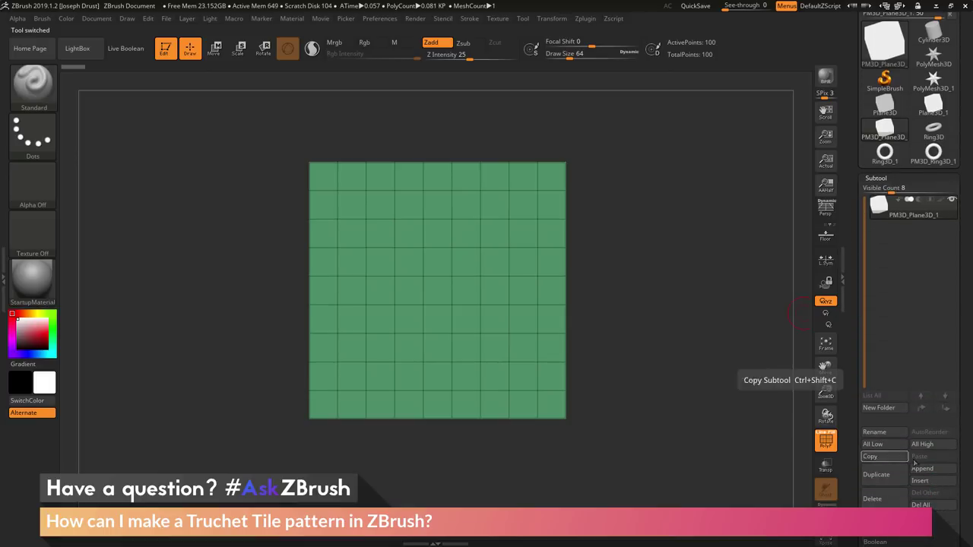
pyautogui.click(924, 469)
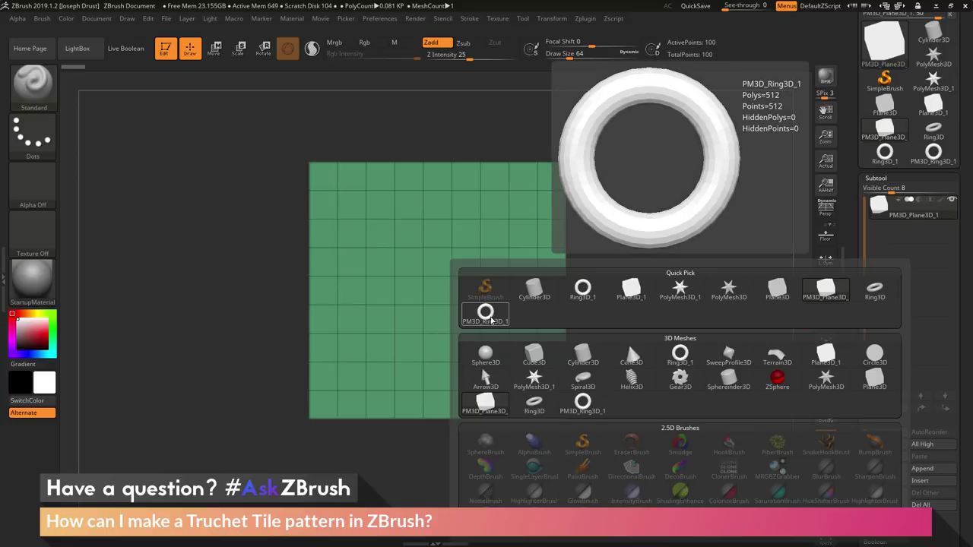
pyautogui.click(491, 320)
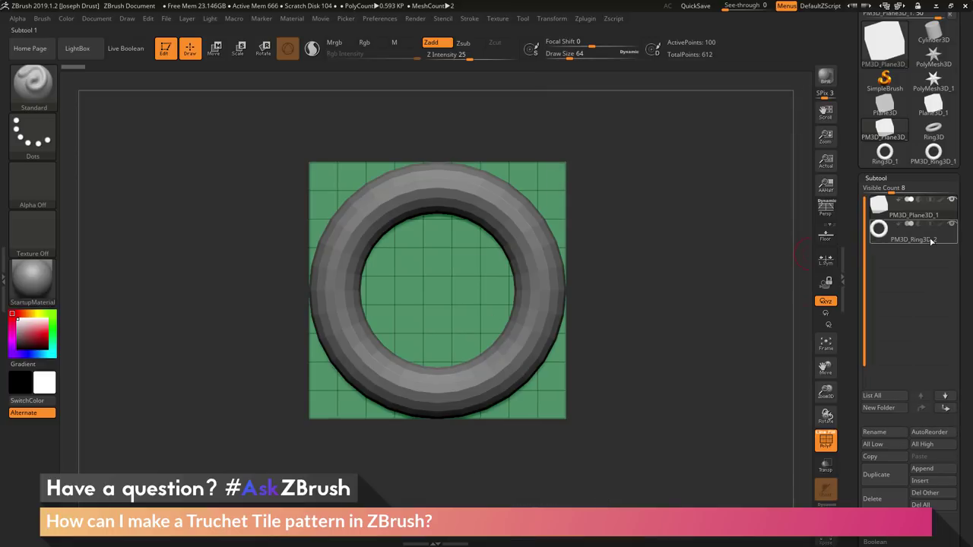
# Select the ring subtool and set its XYZ Size to 2.5 in the geometry settings
pyautogui.moveTo(907, 244)
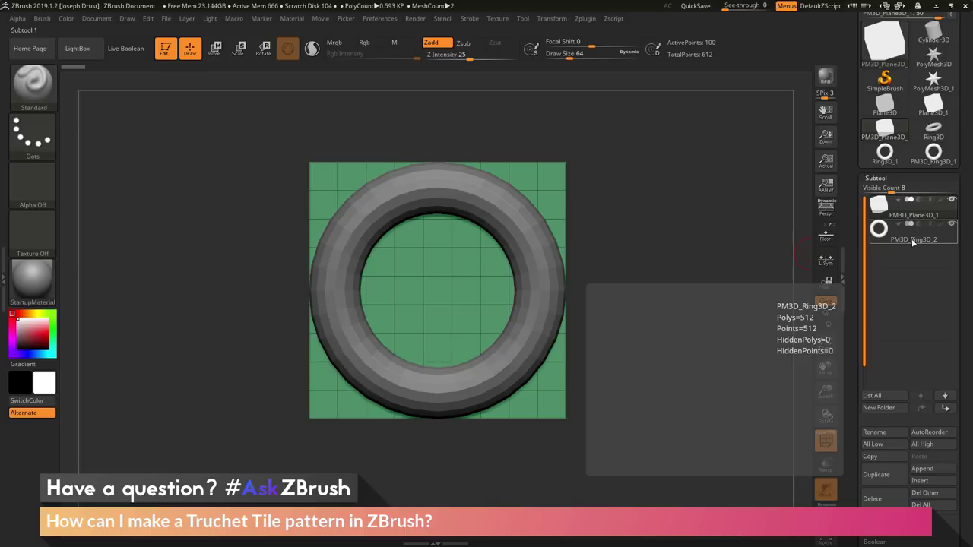
pyautogui.click(908, 210)
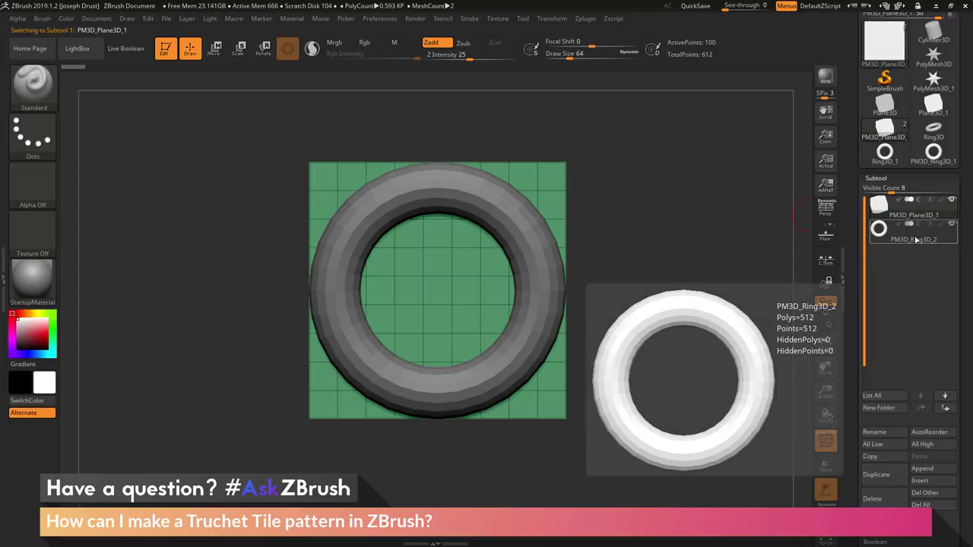
pyautogui.click(917, 236)
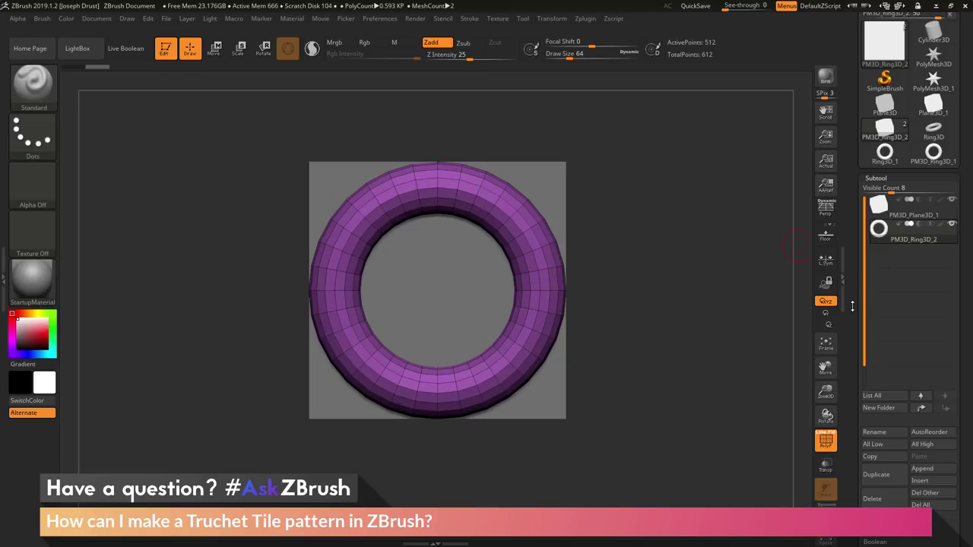
pyautogui.scroll(-3, 856, 241)
pyautogui.scroll(-5, 856, 240)
pyautogui.click(879, 351)
pyautogui.scroll(-10, 872, 289)
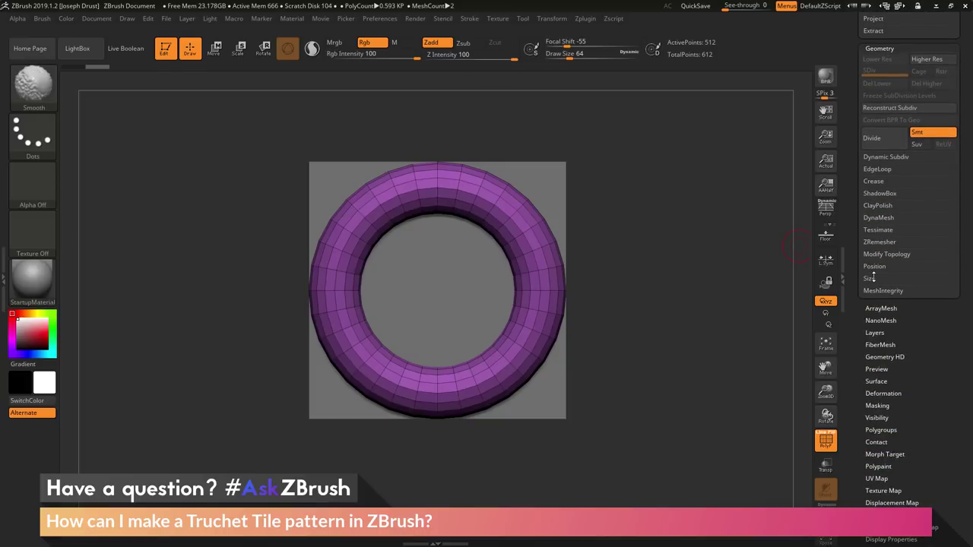
pyautogui.click(870, 279)
pyautogui.moveTo(853, 295); pyautogui.dragTo(854, 283)
pyautogui.click(876, 277)
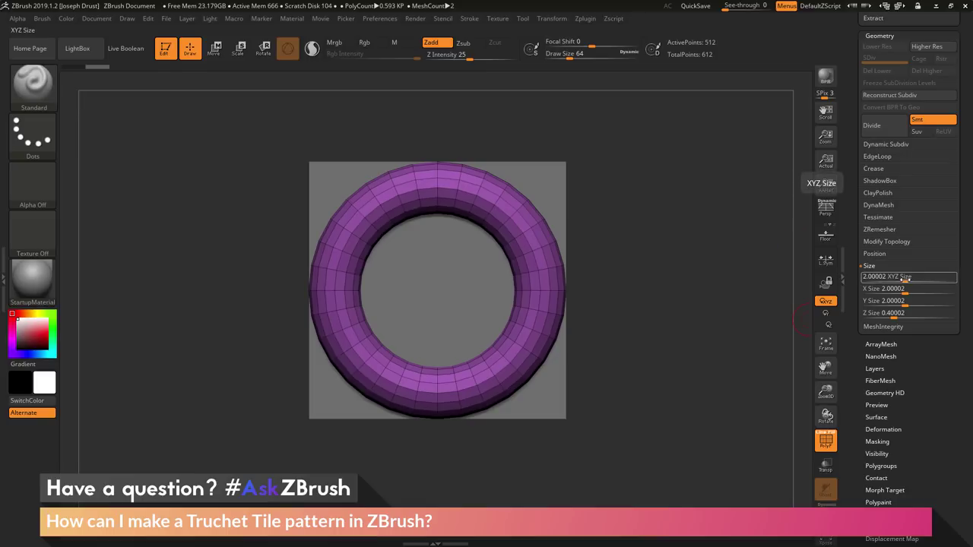
pyautogui.click(905, 279)
pyautogui.write('2.5')
pyautogui.press('Return')
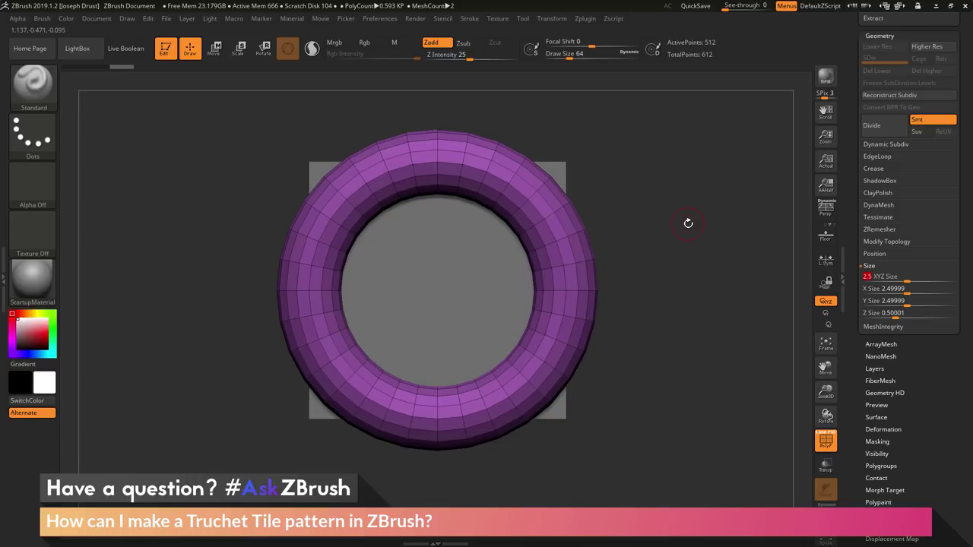
# Set the ring's X Position and Y Position to 1 so it centres on a corner of the plane
pyautogui.click(870, 254)
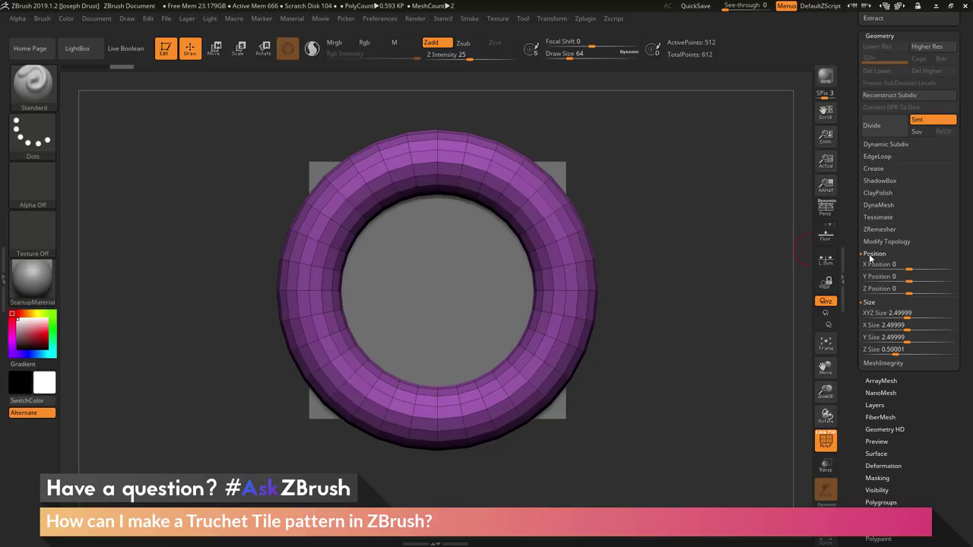
pyautogui.click(910, 279)
pyautogui.moveTo(910, 279)
pyautogui.mouseDown()
pyautogui.moveTo(896, 280)
pyautogui.moveTo(910, 279)
pyautogui.moveTo(897, 265)
pyautogui.moveTo(909, 265)
pyautogui.moveTo(891, 292)
pyautogui.moveTo(909, 289)
pyautogui.mouseUp()
pyautogui.press('ctrl')
pyautogui.click(907, 264)
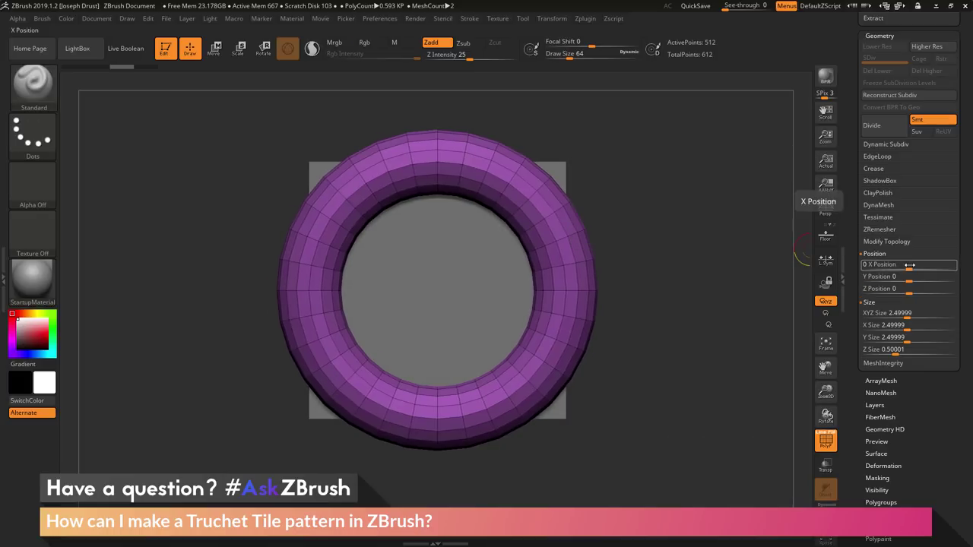
pyautogui.click(910, 265)
pyautogui.press('Return')
pyautogui.click(908, 277)
pyautogui.write('1')
pyautogui.press('Return')
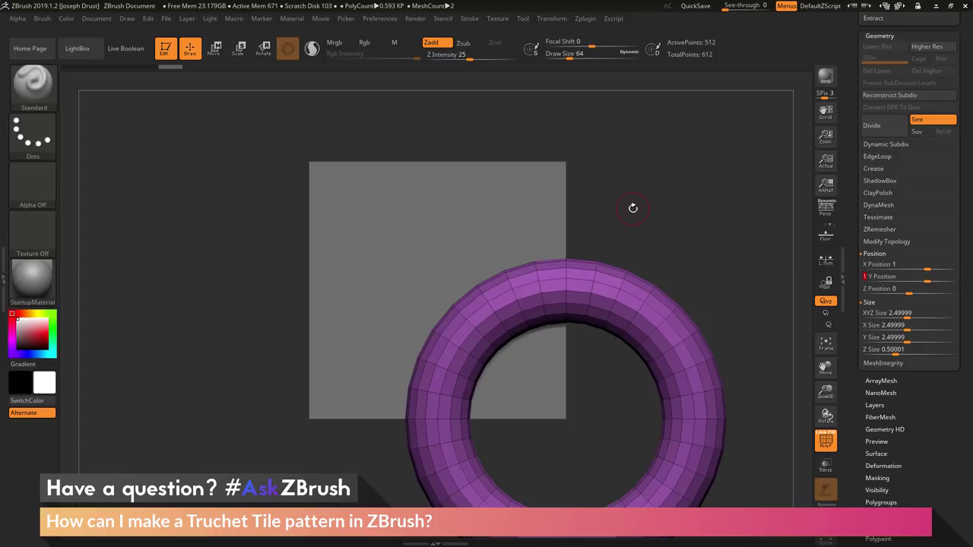
# Isolate the quarter of the ring that lies over the plane and delete the hidden geometry
pyautogui.keyDown('alt'); pyautogui.moveTo(731, 263); pyautogui.dragTo(724, 229); pyautogui.keyUp('alt')
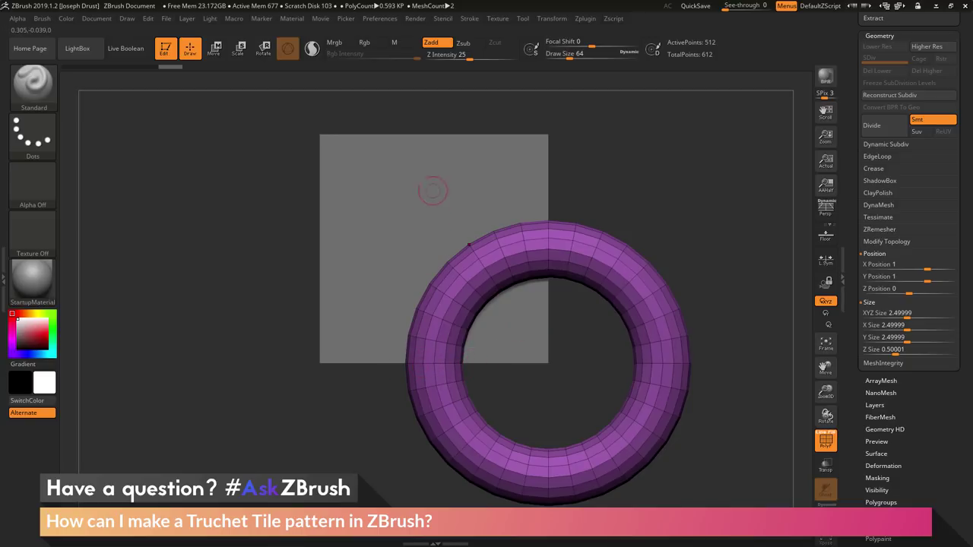
pyautogui.keyDown('alt'); pyautogui.moveTo(695, 245); pyautogui.dragTo(539, 179); pyautogui.keyUp('alt')
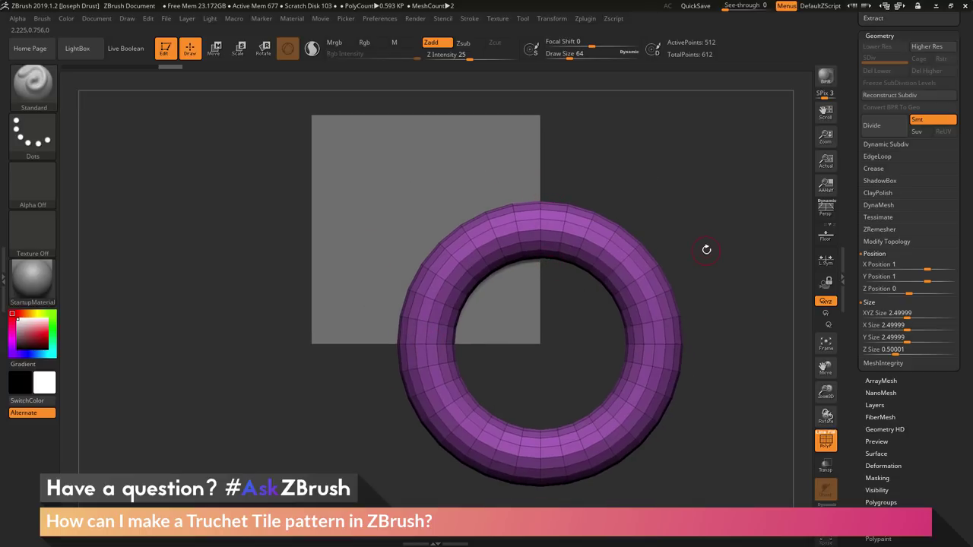
pyautogui.hotkey('ctrl', 'shift')
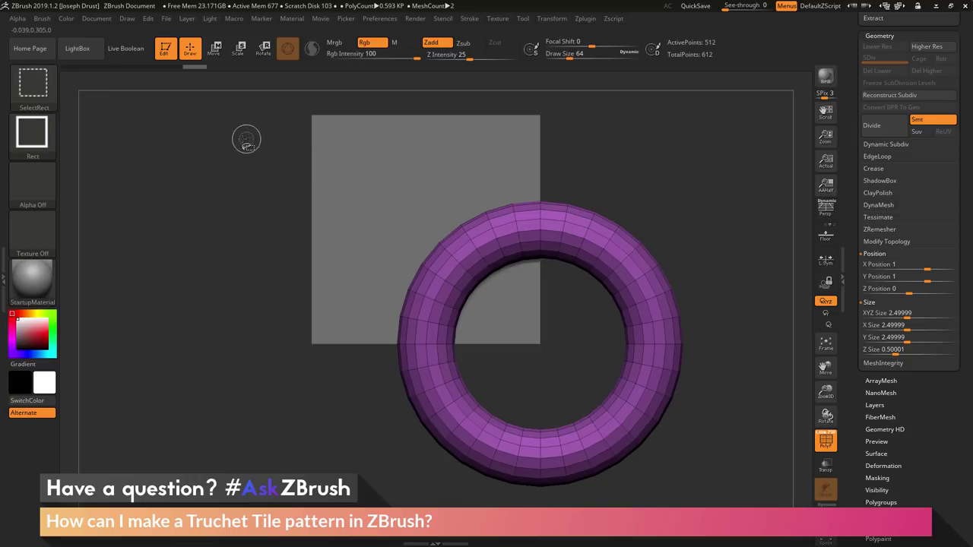
pyautogui.moveTo(231, 122)
pyautogui.keyDown('ctrl'); pyautogui.keyDown('shift'); pyautogui.mouseDown()
pyautogui.moveTo(252, 185)
pyautogui.moveTo(358, 281)
pyautogui.moveTo(491, 349)
pyautogui.moveTo(551, 353)
pyautogui.moveTo(515, 279)
pyautogui.moveTo(545, 348)
pyautogui.mouseUp(); pyautogui.keyUp('shift'); pyautogui.keyUp('ctrl')
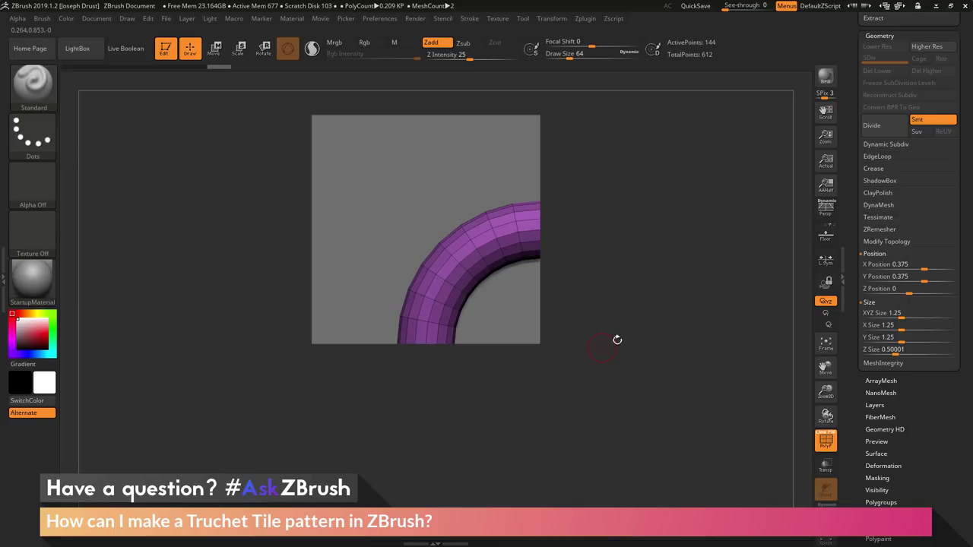
pyautogui.click(882, 242)
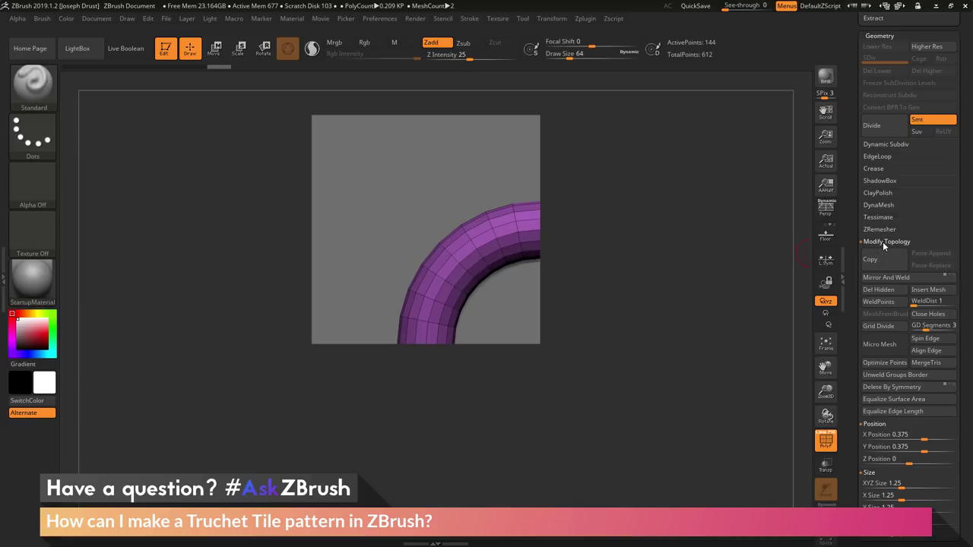
pyautogui.click(890, 294)
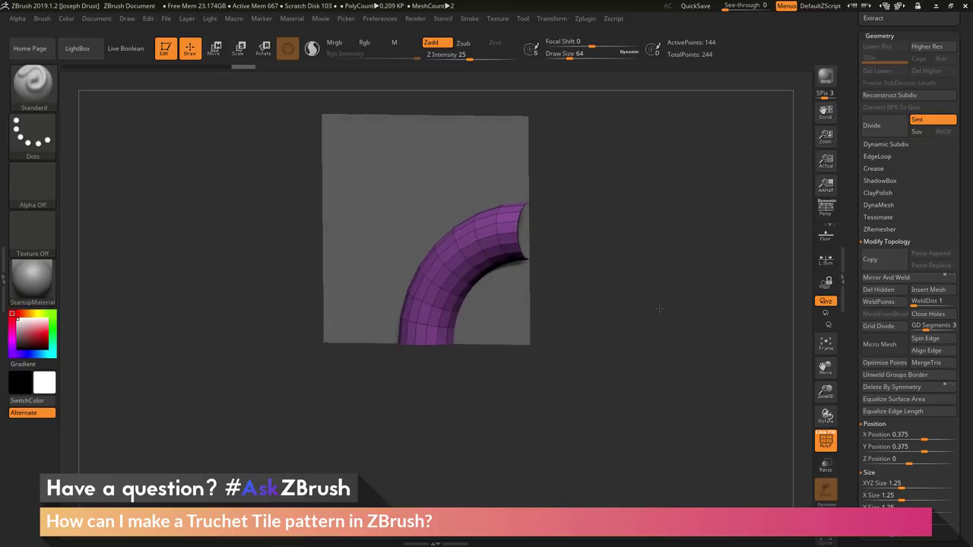
pyautogui.keyDown('shift'); pyautogui.moveTo(657, 307); pyautogui.dragTo(673, 304); pyautogui.keyUp('shift')
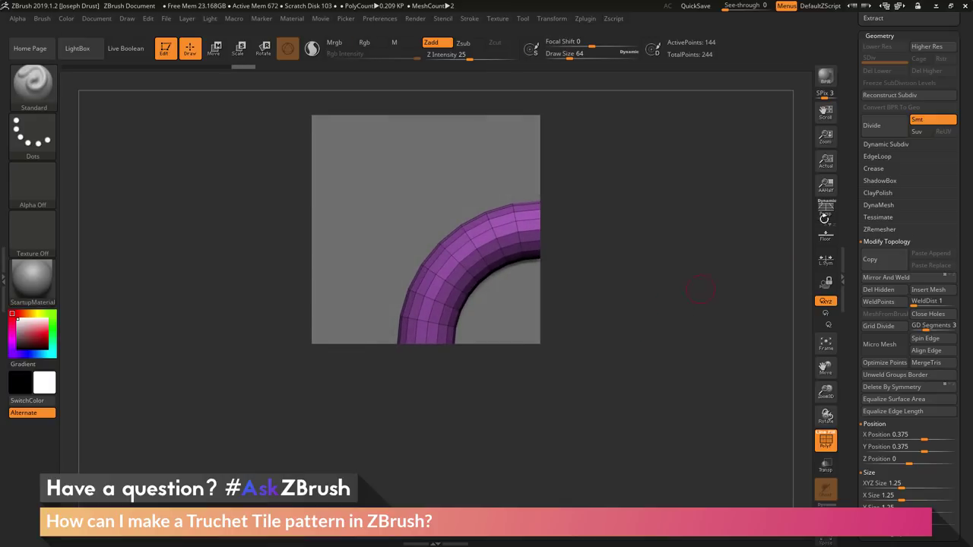
# Duplicate the quarter-ring subtool
pyautogui.scroll(10, 859, 168)
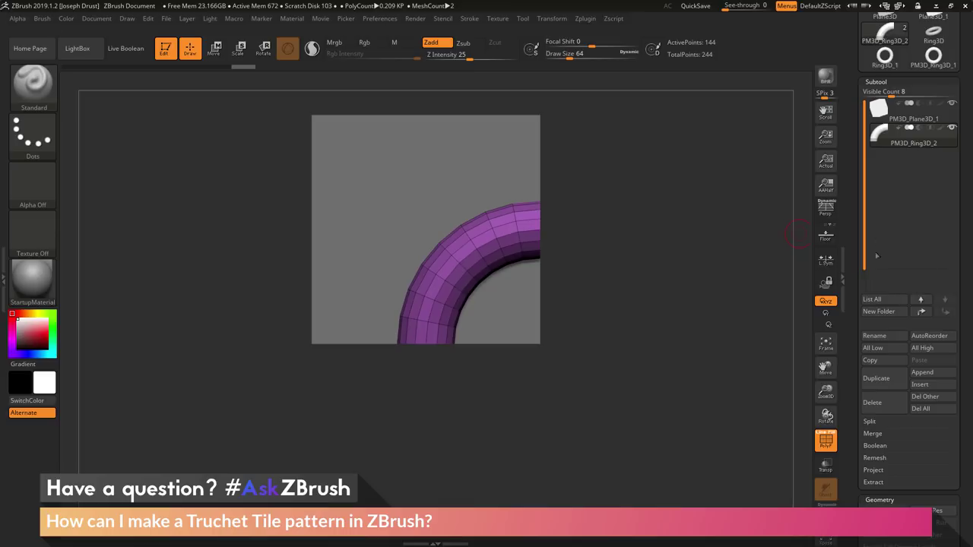
pyautogui.click(911, 135)
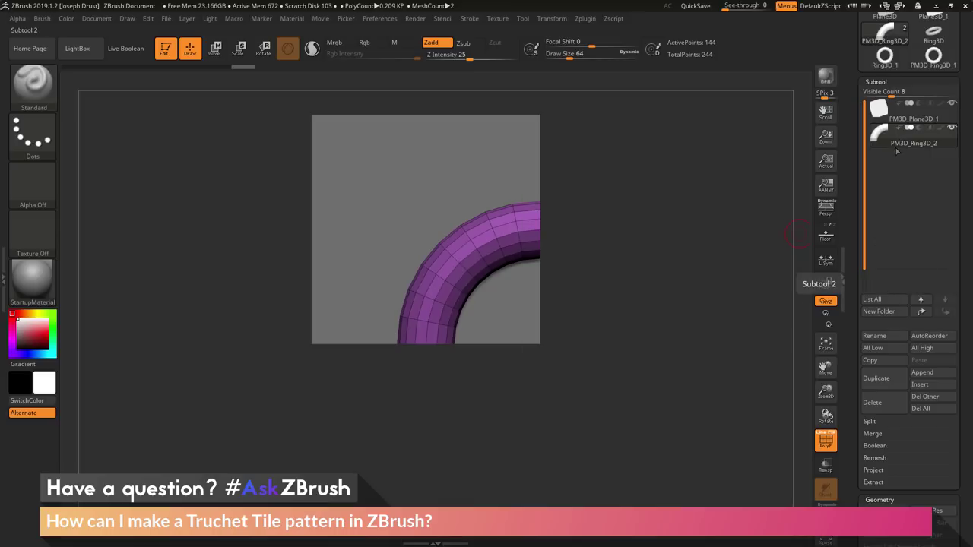
pyautogui.press('f')
pyautogui.click(882, 378)
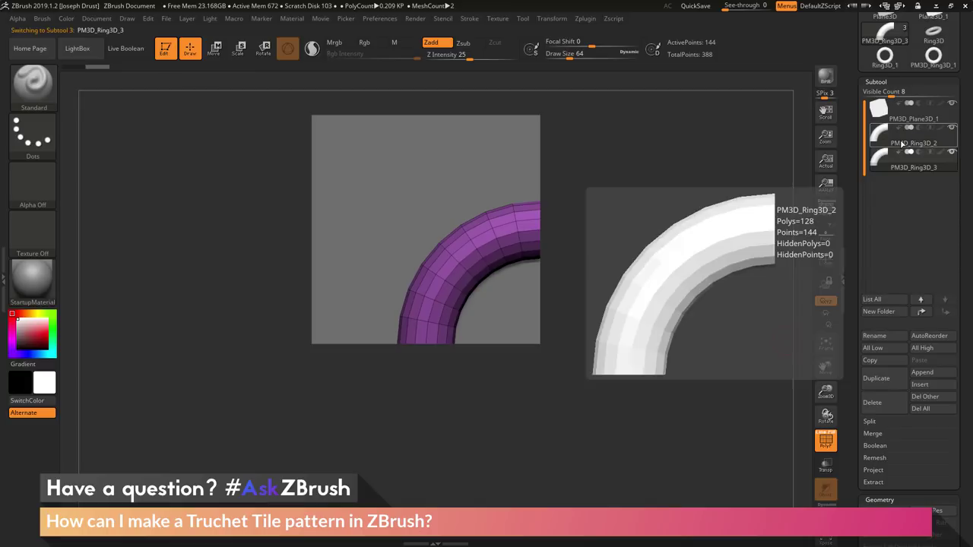
# Rotate one quarter ring 180 degrees about the tile centre to the opposite corner, and return to Draw mode
pyautogui.click(216, 50)
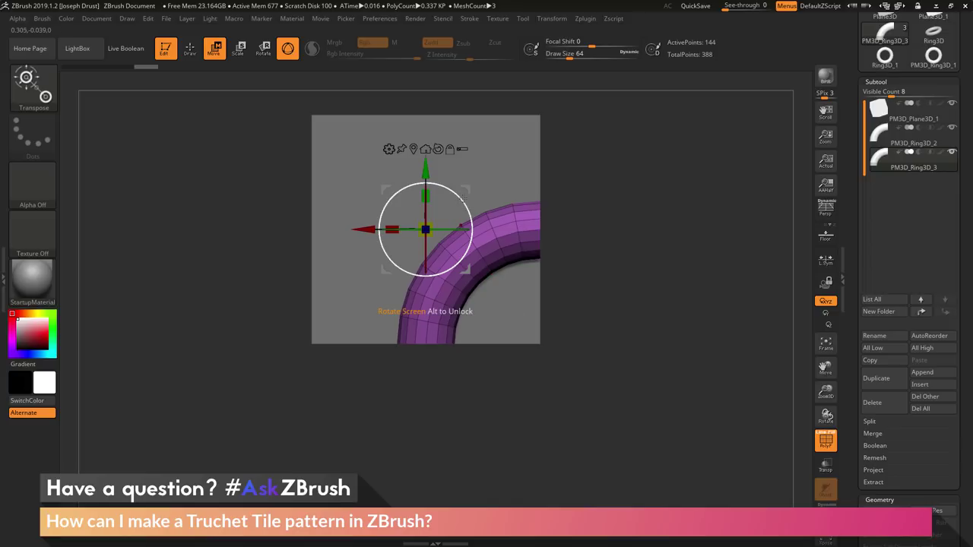
pyautogui.moveTo(459, 199); pyautogui.dragTo(332, 324)
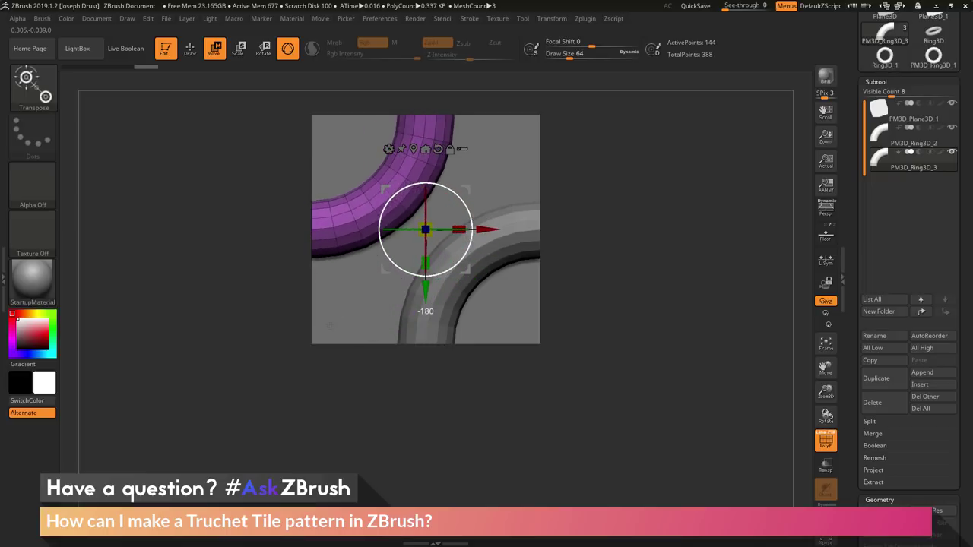
pyautogui.moveTo(330, 325); pyautogui.dragTo(331, 324)
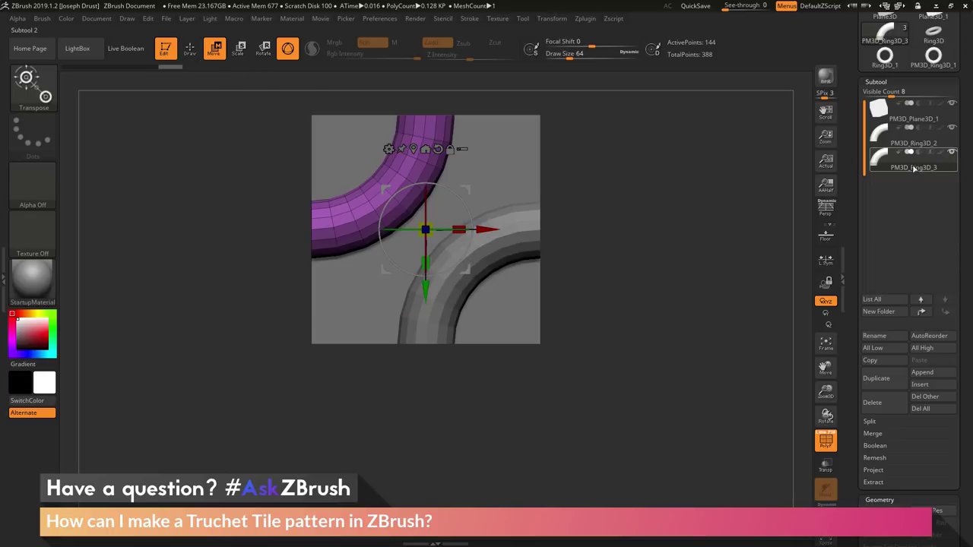
pyautogui.moveTo(910, 168)
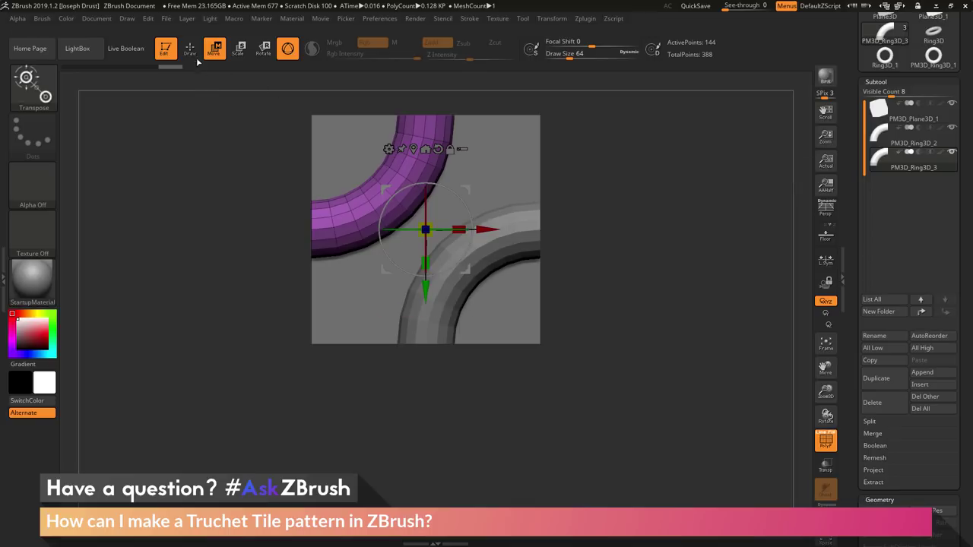
pyautogui.press('q')
pyautogui.moveTo(662, 253)
pyautogui.mouseDown()
pyautogui.moveTo(695, 248)
pyautogui.moveTo(662, 250)
pyautogui.mouseUp()
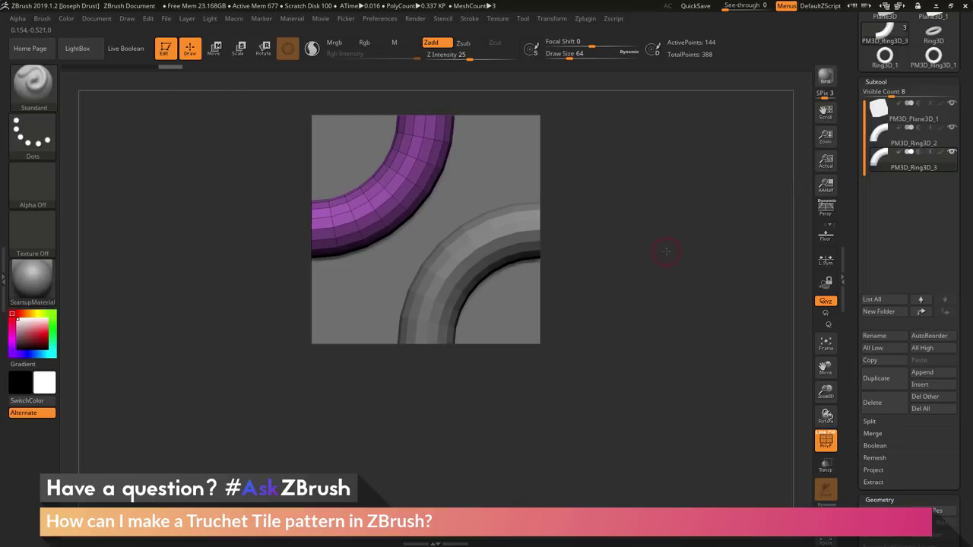
# Merge the first quarter-ring subtool down with its duplicate so both arcs form one subtool
pyautogui.click(918, 146)
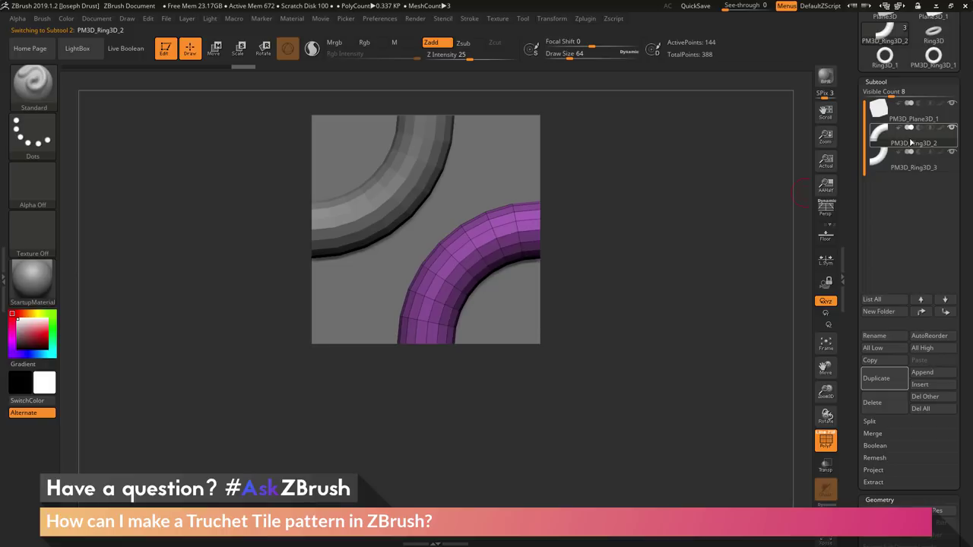
pyautogui.moveTo(927, 165)
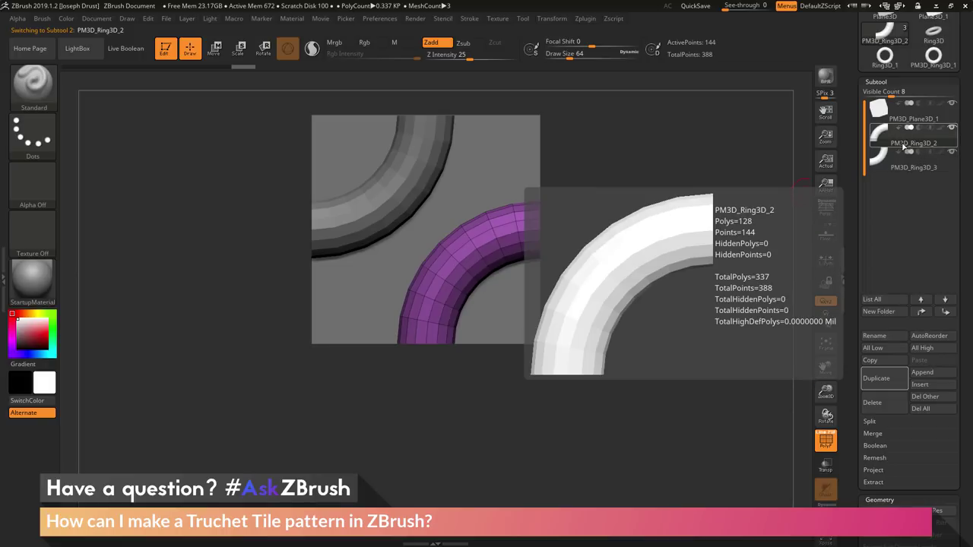
pyautogui.scroll(5, 852, 346)
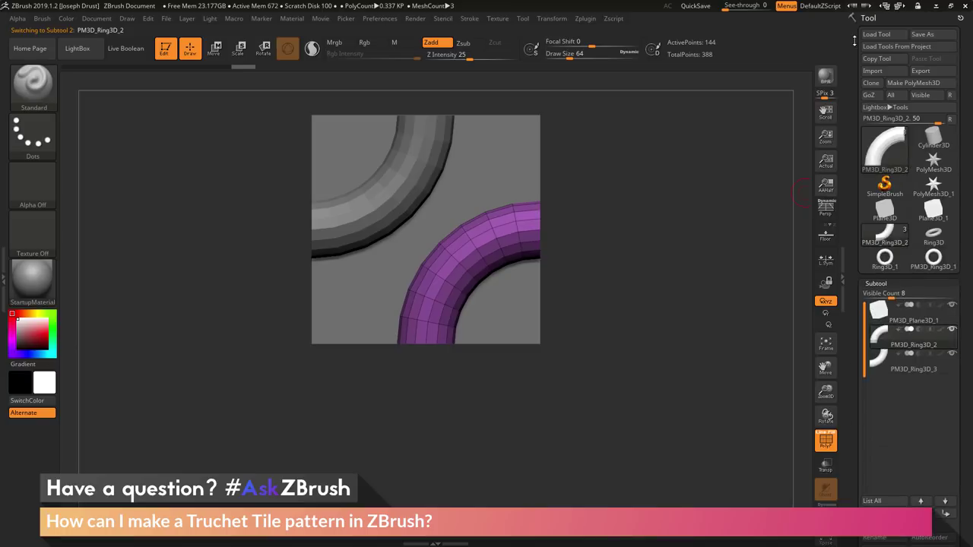
pyautogui.scroll(-10, 853, 324)
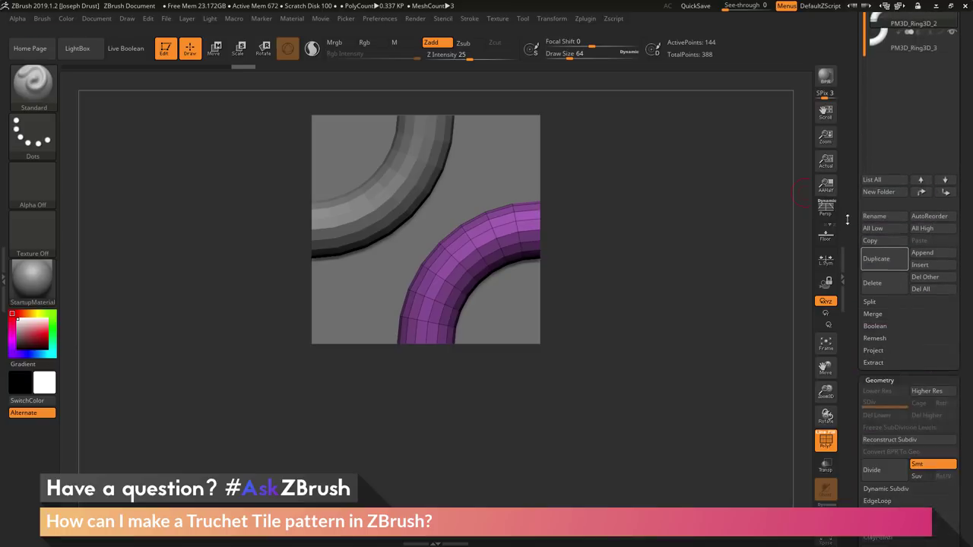
pyautogui.press('shift')
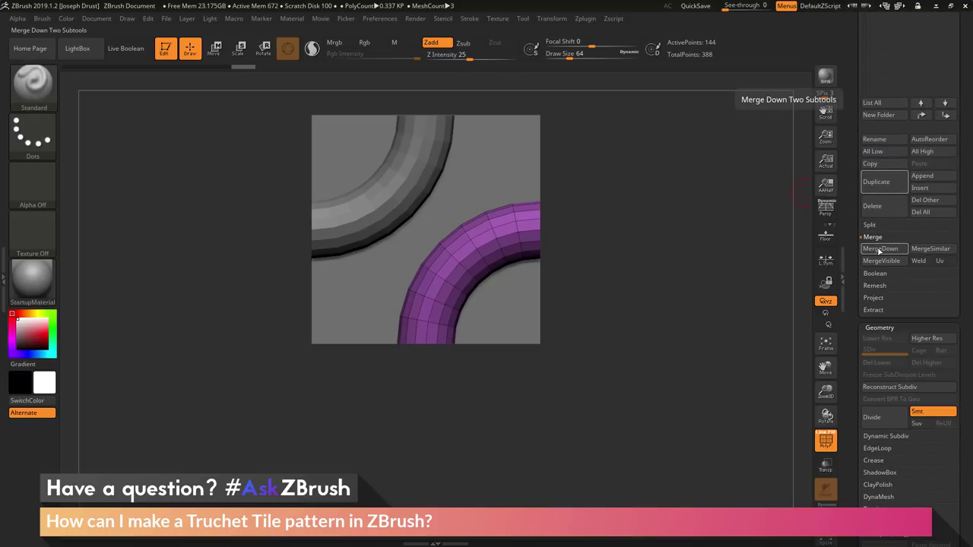
pyautogui.click(876, 248)
pyautogui.click(791, 272)
pyautogui.scroll(7, 874, 228)
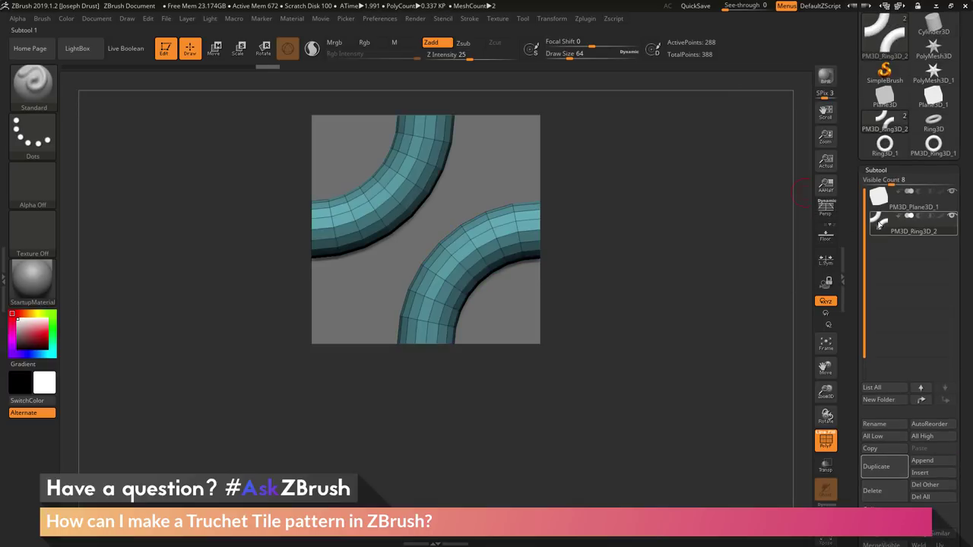
pyautogui.moveTo(900, 225)
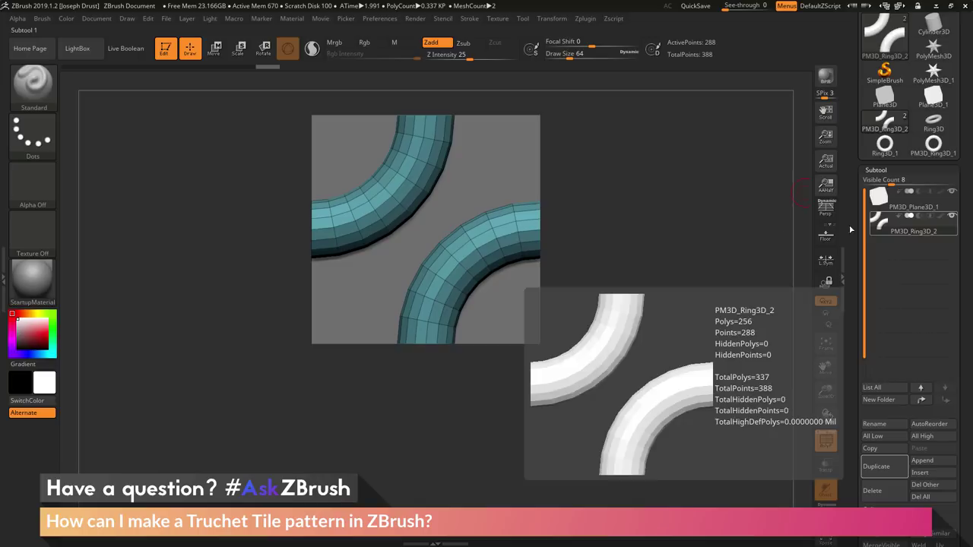
pyautogui.moveTo(684, 228)
pyautogui.mouseDown()
pyautogui.moveTo(730, 235)
pyautogui.moveTo(691, 234)
pyautogui.mouseUp()
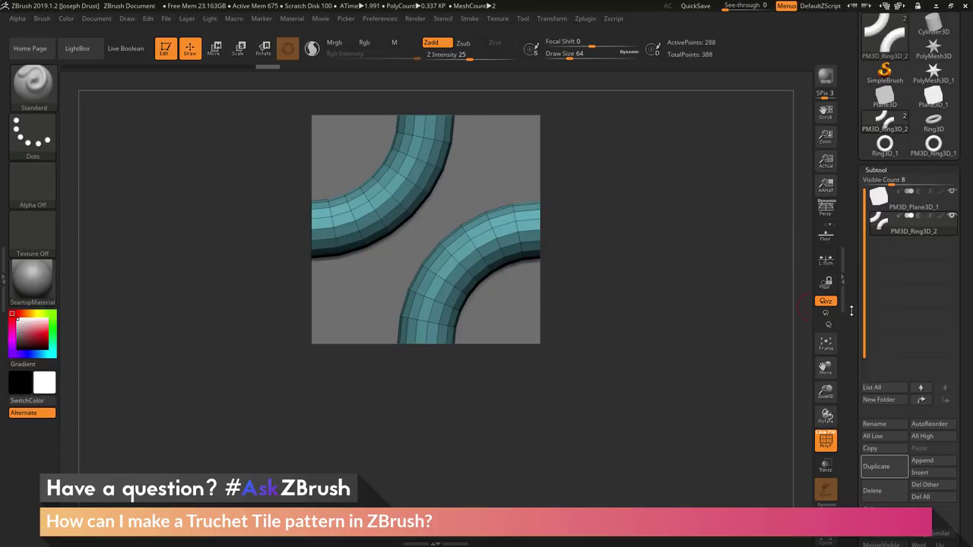
# Crease the open border edges of the two merged arcs
pyautogui.scroll(-10, 848, 183)
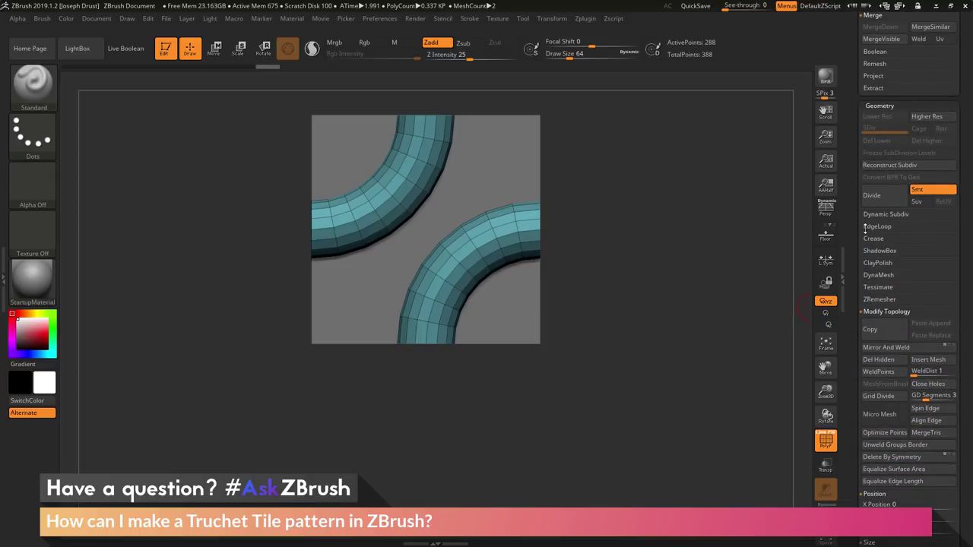
pyautogui.click(895, 243)
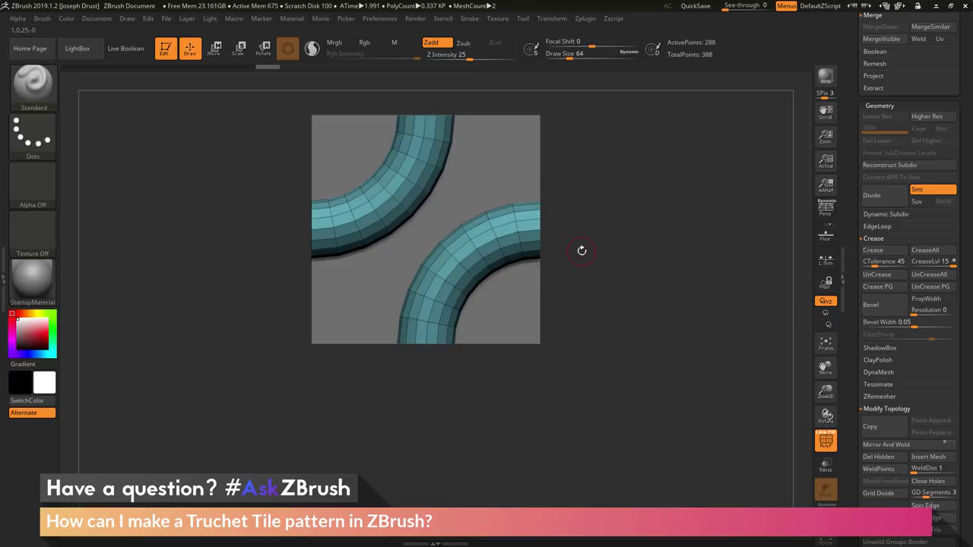
pyautogui.moveTo(581, 250); pyautogui.dragTo(530, 212)
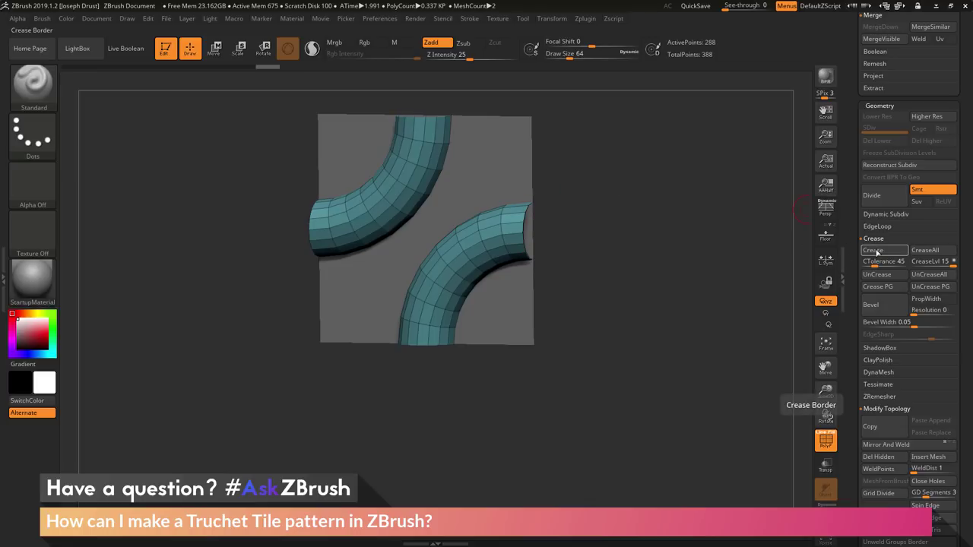
pyautogui.moveTo(634, 202); pyautogui.dragTo(643, 260)
pyautogui.moveTo(663, 224); pyautogui.dragTo(698, 285)
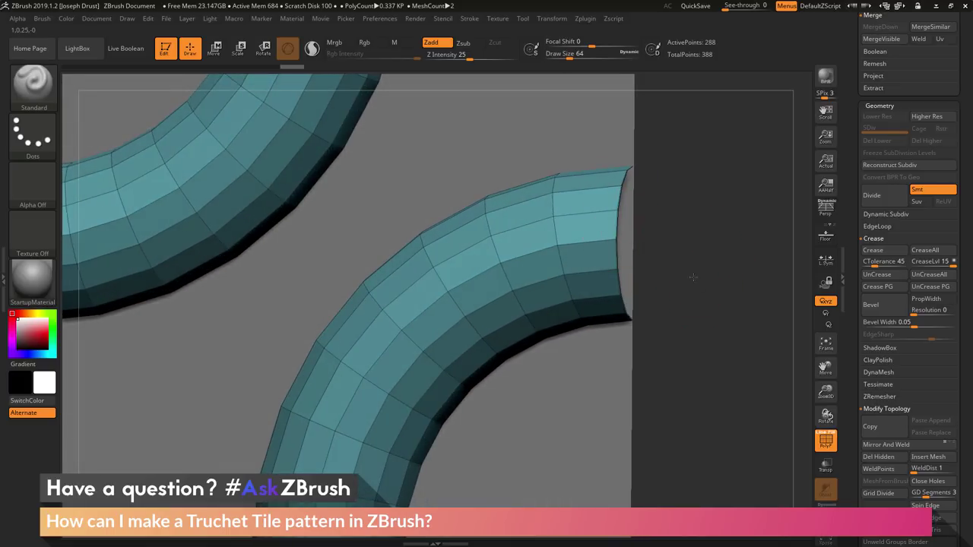
pyautogui.press('f')
pyautogui.moveTo(635, 238)
pyautogui.mouseDown()
pyautogui.moveTo(622, 235)
pyautogui.moveTo(636, 229)
pyautogui.mouseUp()
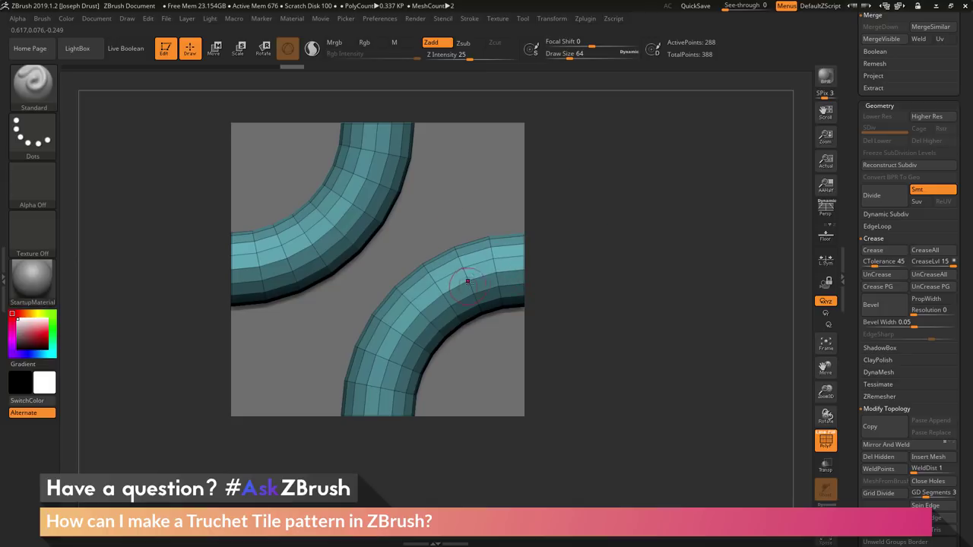
# Preview the merged arcs with Dynamic Subdiv smoothing and switch it off again
pyautogui.click(883, 214)
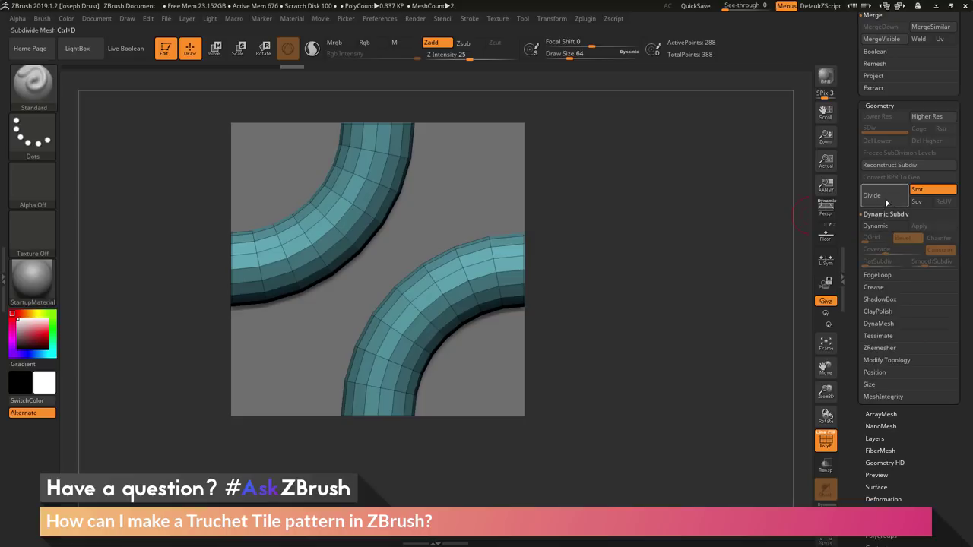
pyautogui.click(875, 226)
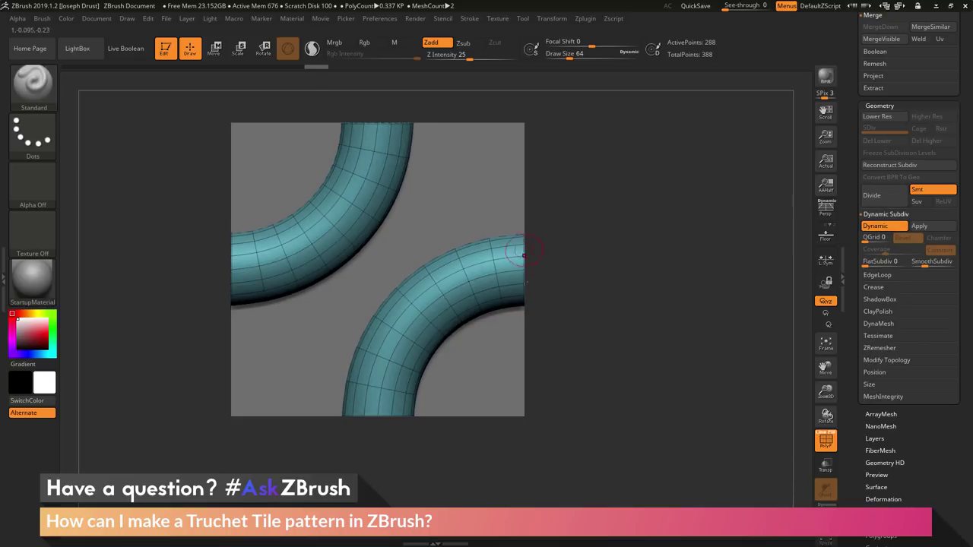
pyautogui.moveTo(578, 325); pyautogui.dragTo(618, 328)
pyautogui.keyDown('shift'); pyautogui.moveTo(520, 319); pyautogui.dragTo(524, 327); pyautogui.keyUp('shift')
pyautogui.press('f')
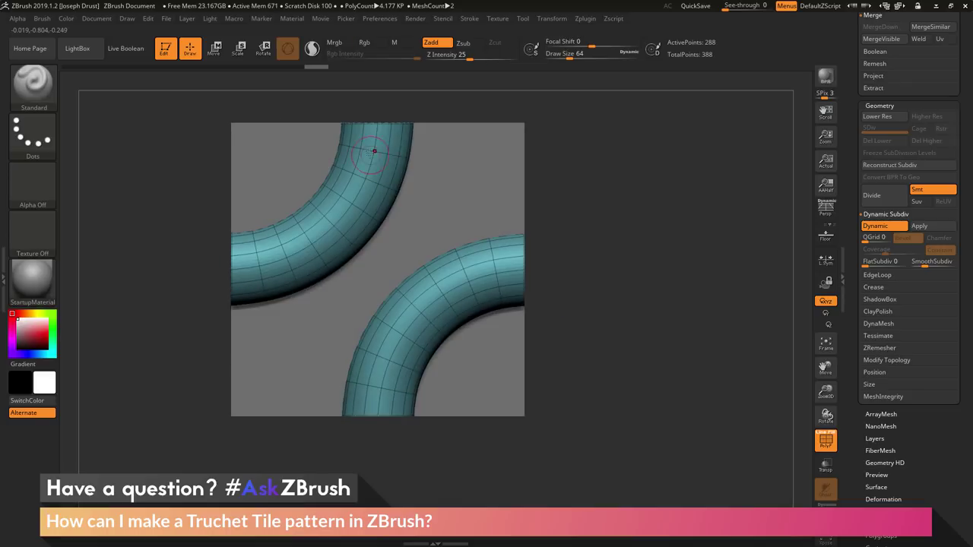
pyautogui.click(876, 226)
pyautogui.click(882, 228)
pyautogui.click(883, 230)
pyautogui.click(883, 231)
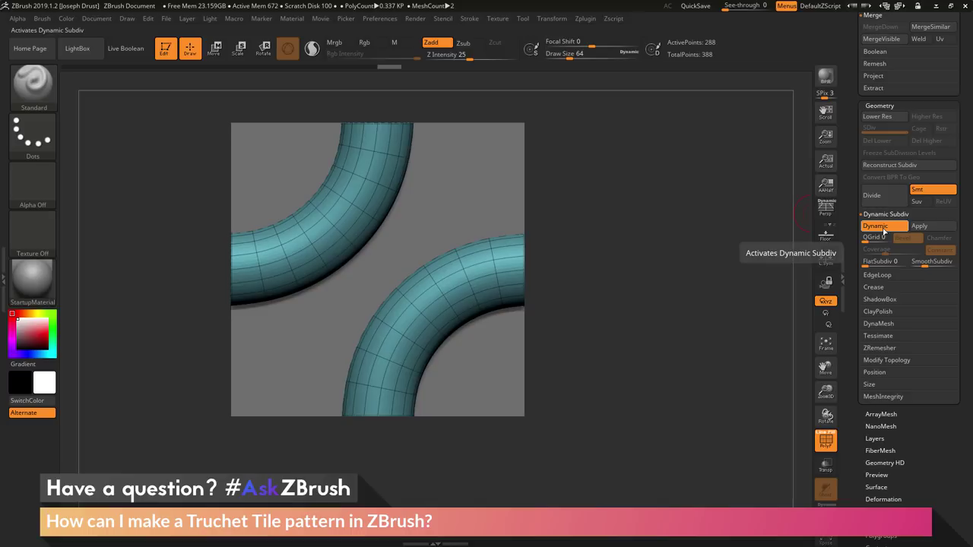
pyautogui.click(884, 232)
# Turn off the polyframe display on the tile and return to the subtool list
pyautogui.moveTo(639, 245); pyautogui.dragTo(717, 263)
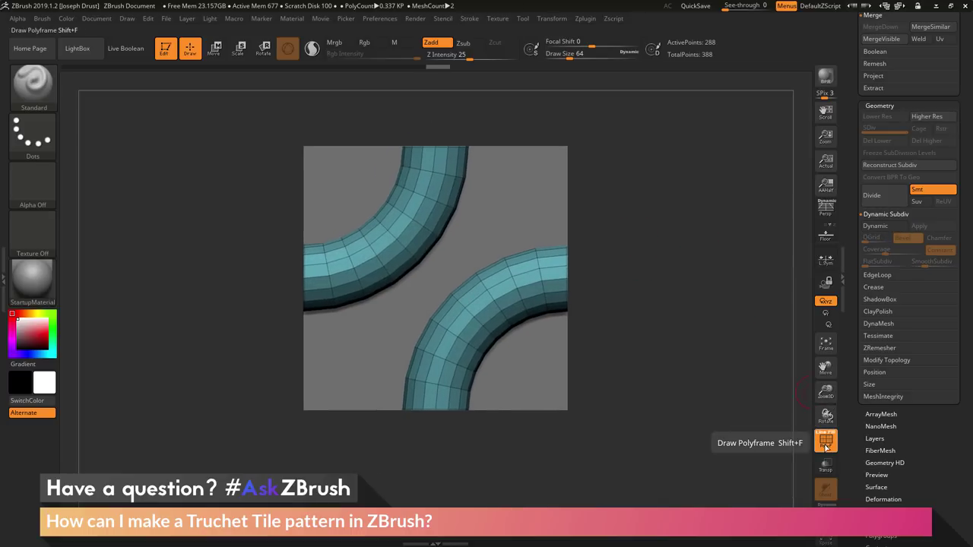
pyautogui.hotkey('shift', 'f')
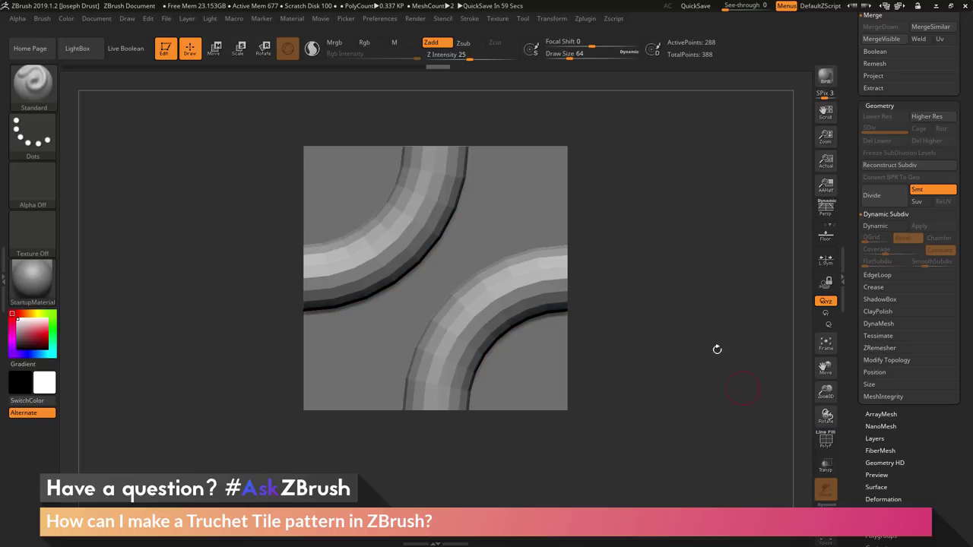
pyautogui.moveTo(734, 374); pyautogui.dragTo(708, 307)
pyautogui.scroll(10, 865, 261)
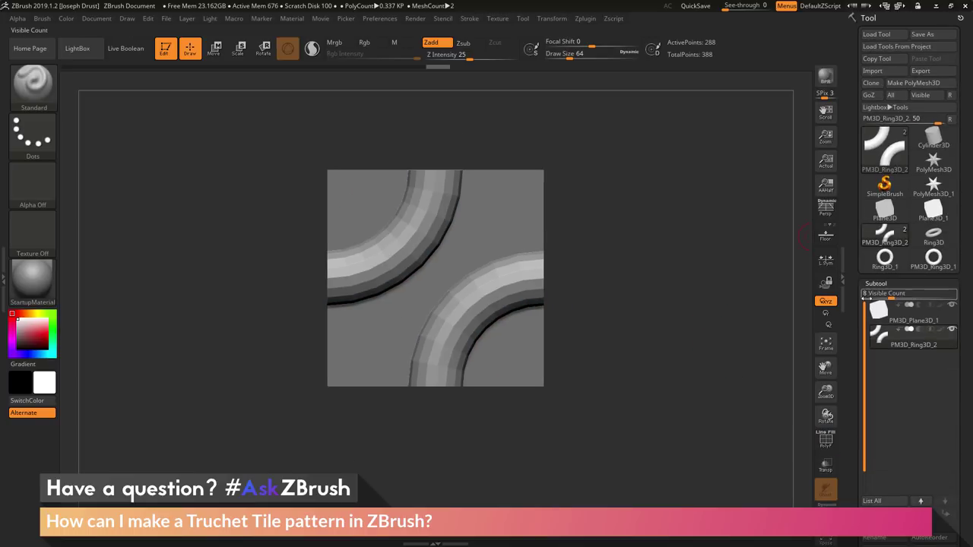
# Hide the plane subtool so that only the two merged arcs are shown, facing the camera
pyautogui.scroll(-2, 867, 304)
pyautogui.moveTo(954, 270)
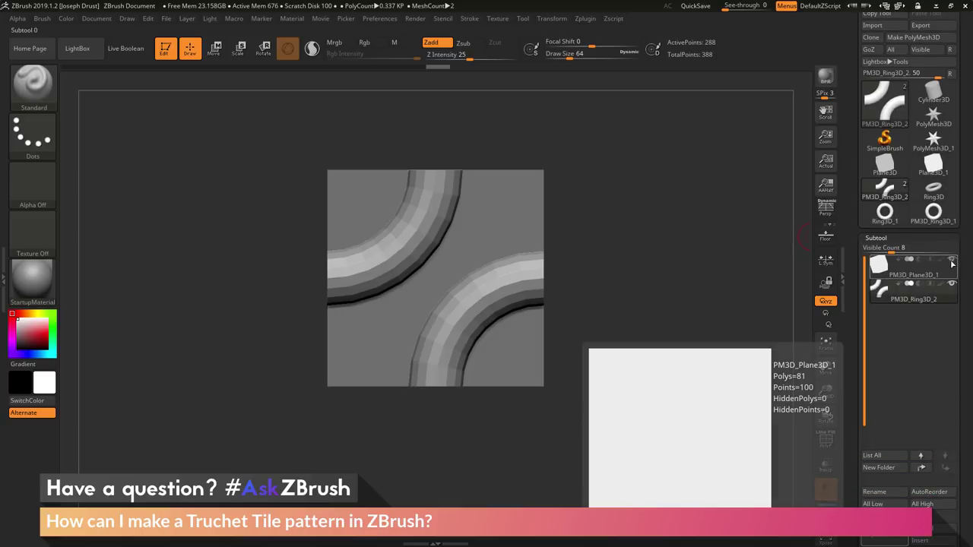
pyautogui.click(952, 260)
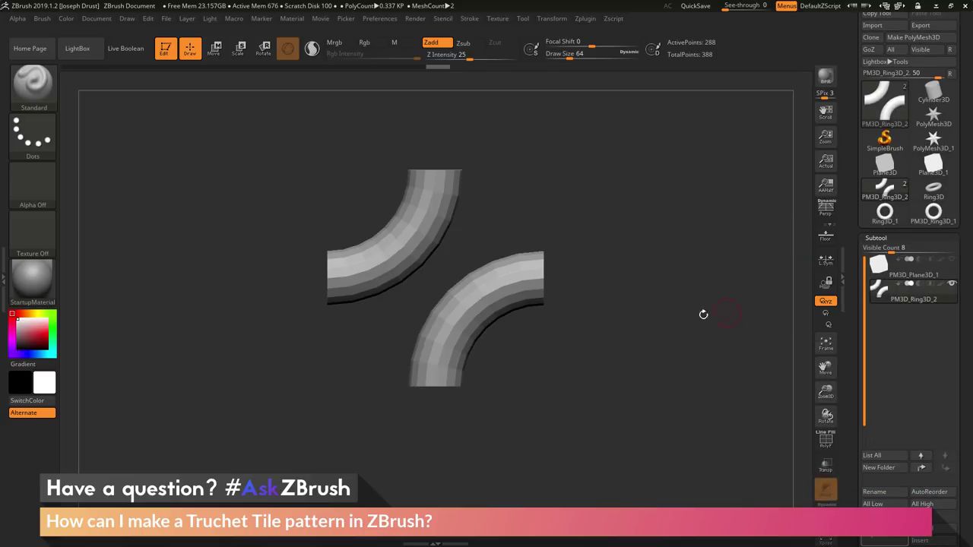
pyautogui.moveTo(710, 228); pyautogui.dragTo(677, 229)
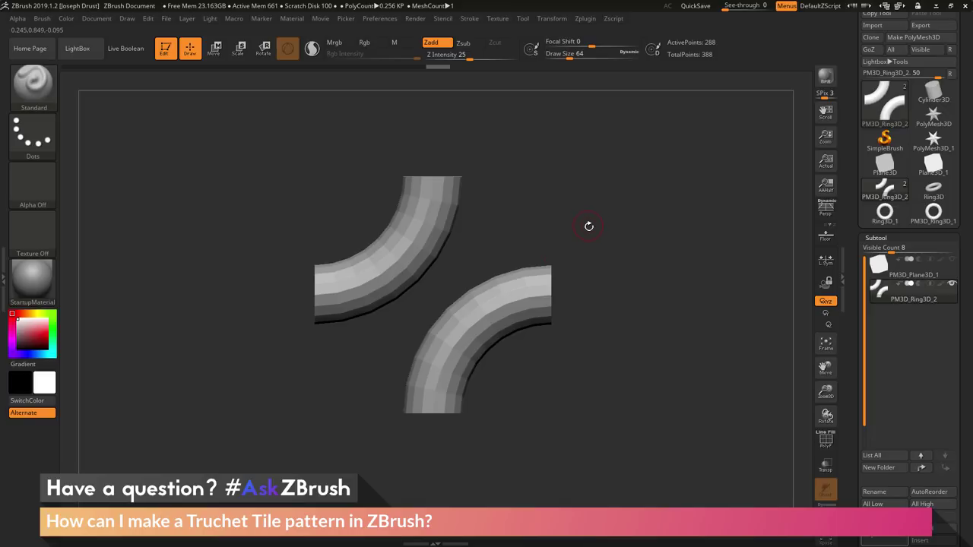
# Create a new InsertMesh brush from the two arcs and make a NanoMesh brush from it
pyautogui.click(42, 19)
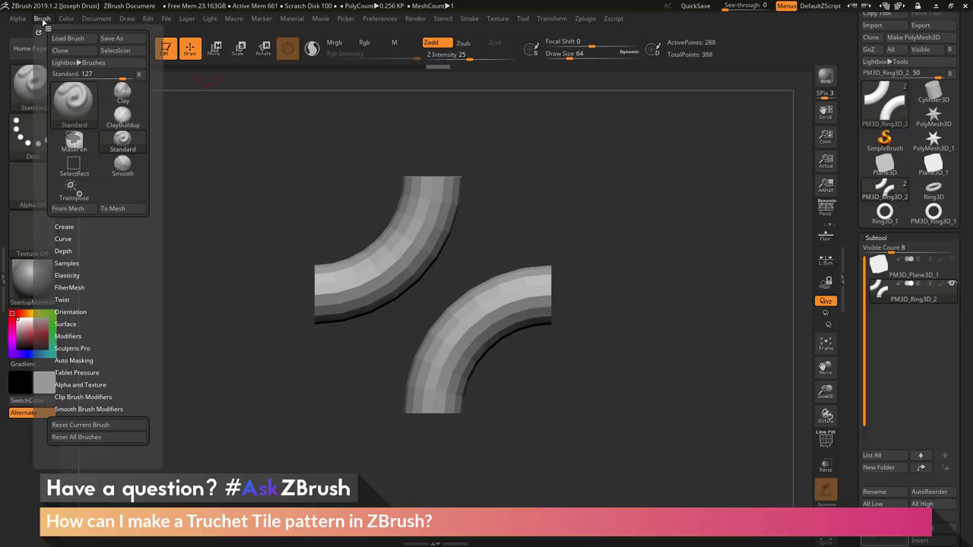
pyautogui.click(93, 226)
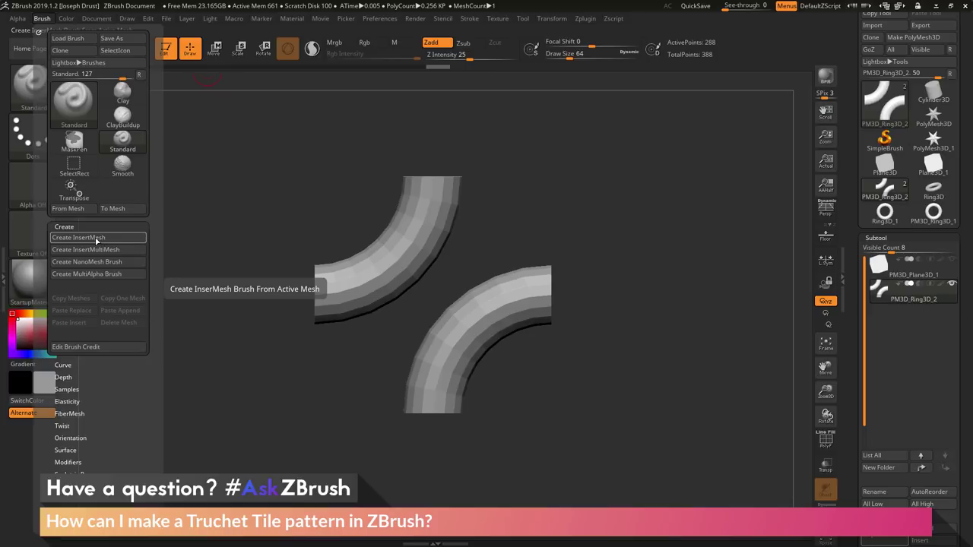
pyautogui.click(96, 240)
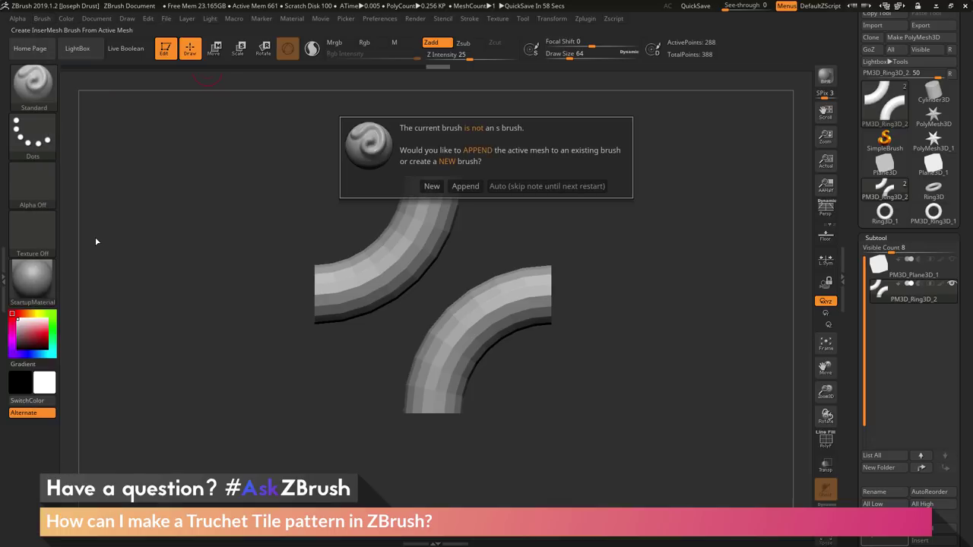
pyautogui.click(432, 186)
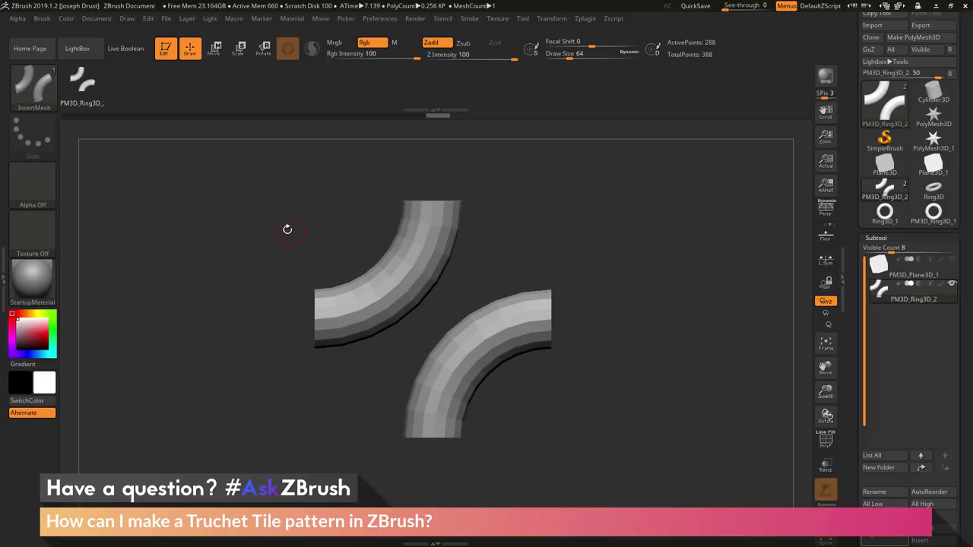
pyautogui.click(42, 19)
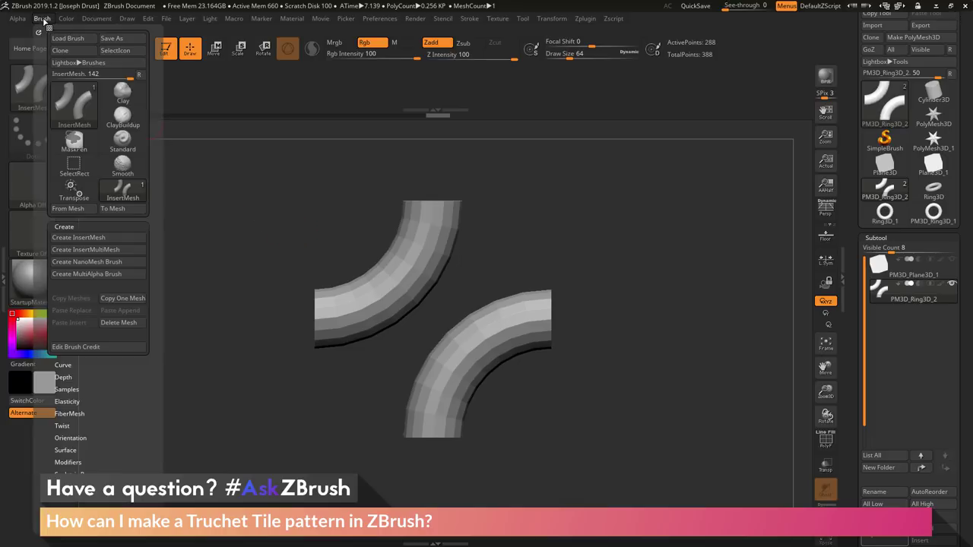
pyautogui.click(90, 262)
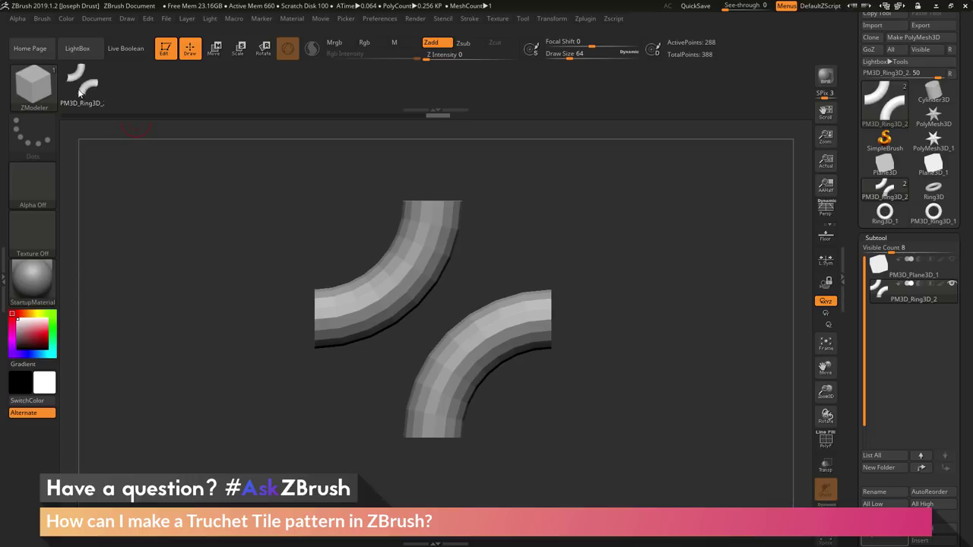
# Switch to the Plane3D_1 tool, show its polyframe and convert it to a PolyMesh3D
pyautogui.moveTo(934, 166)
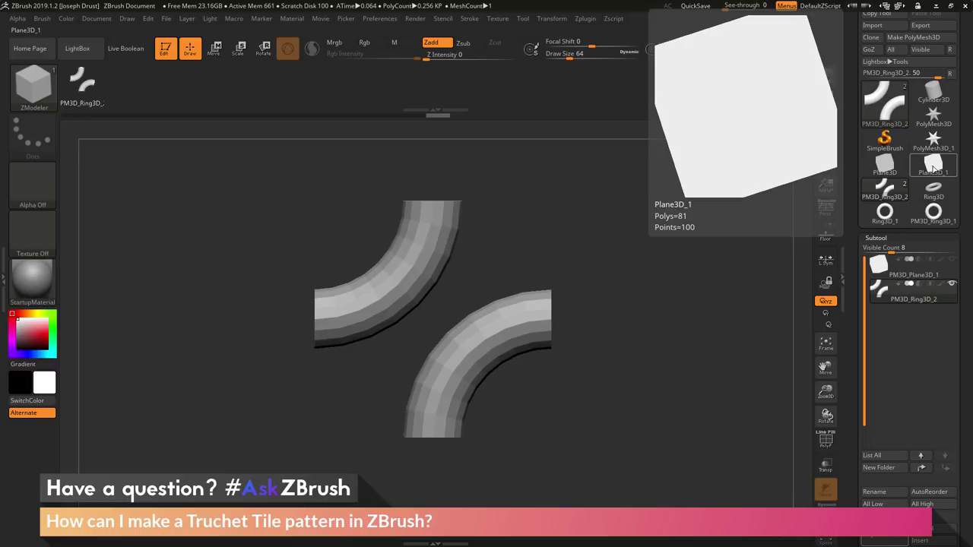
pyautogui.moveTo(917, 101); pyautogui.dragTo(916, 146)
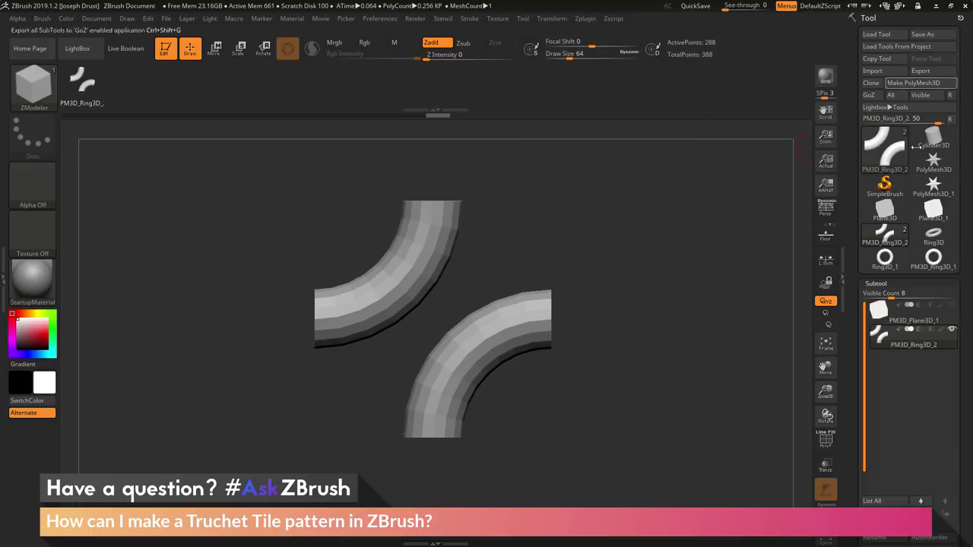
pyautogui.click(934, 213)
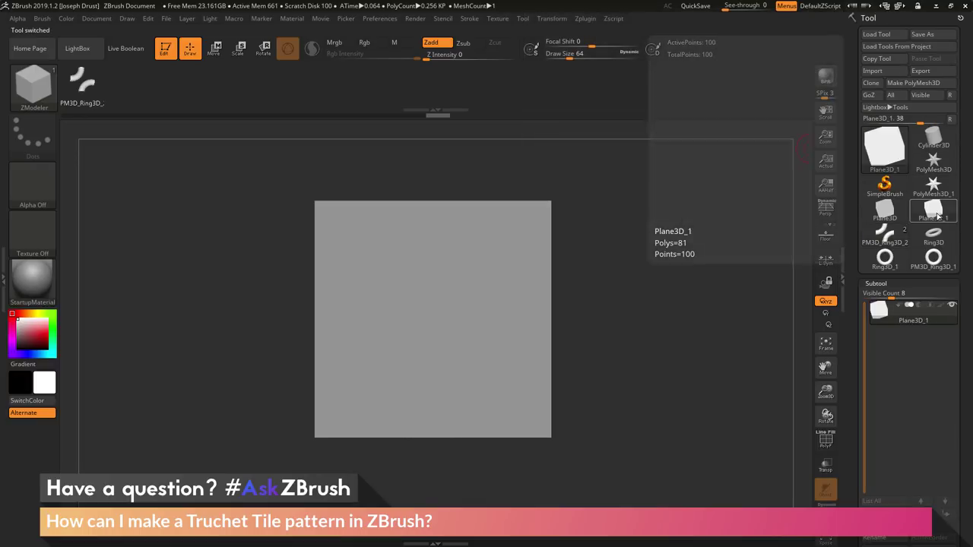
pyautogui.click(826, 440)
pyautogui.press('f')
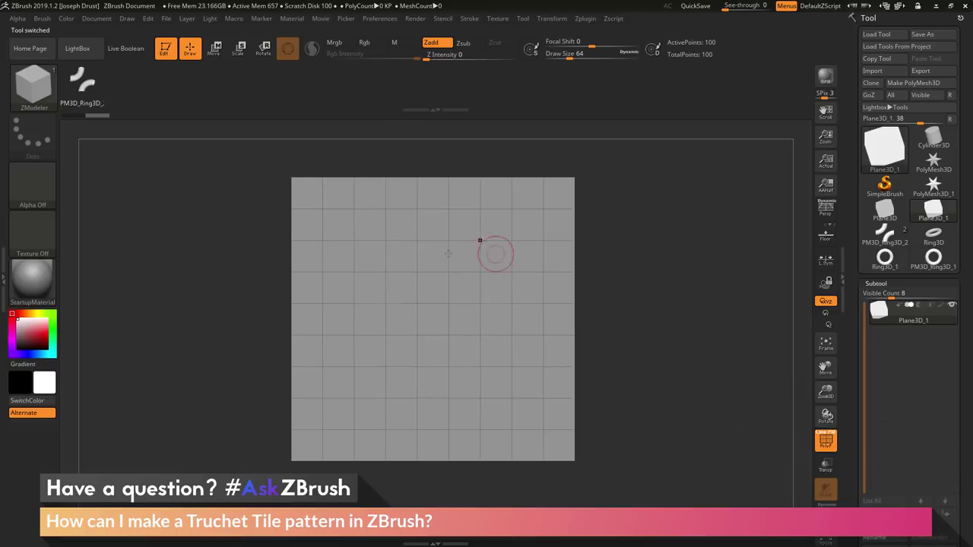
pyautogui.moveTo(708, 330)
pyautogui.mouseDown()
pyautogui.moveTo(677, 337)
pyautogui.moveTo(712, 330)
pyautogui.mouseUp()
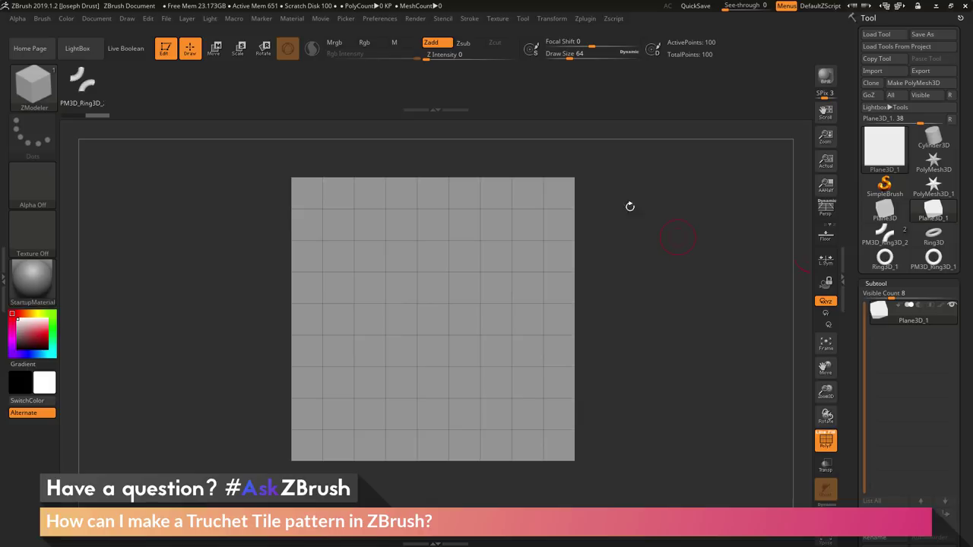
pyautogui.click(905, 84)
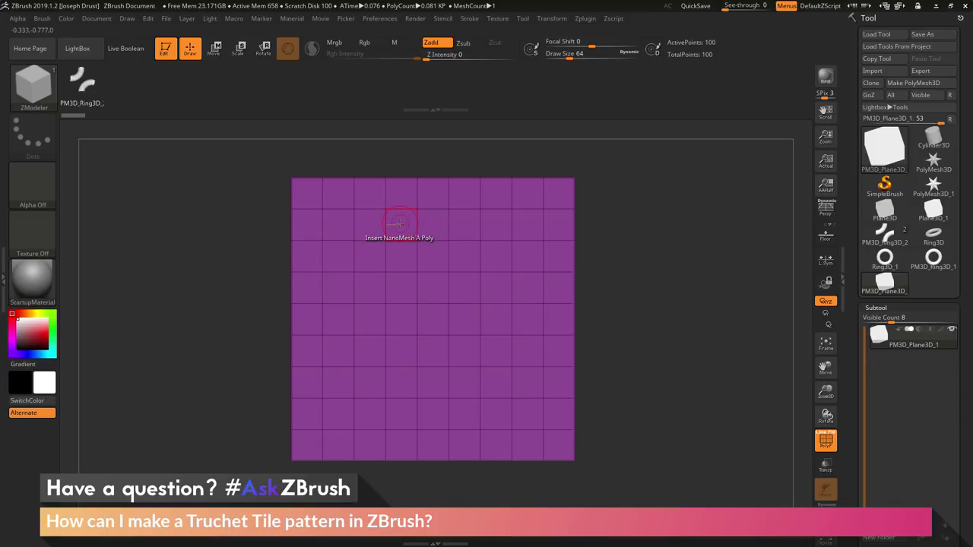
# Insert the arc NanoMesh on all polygons of the plane with ZModeler
pyautogui.press('space')
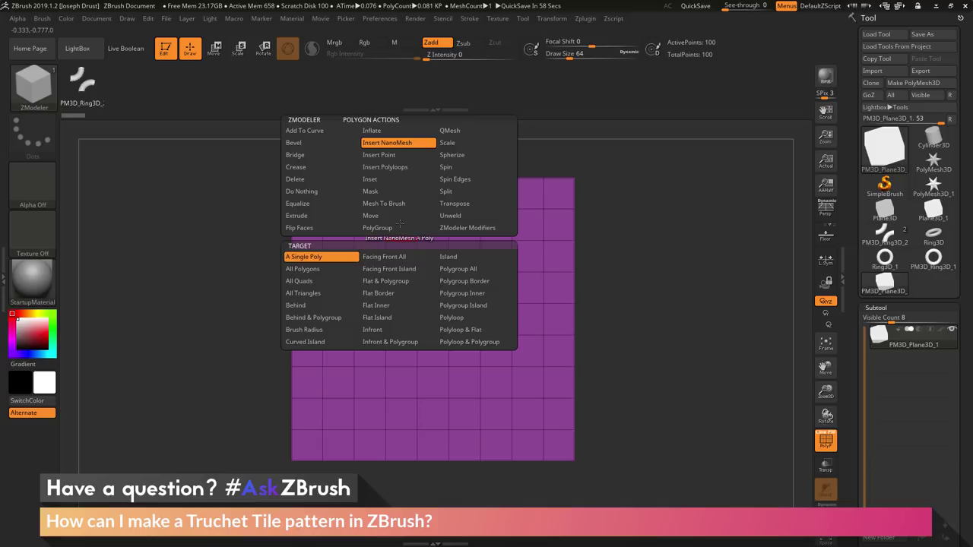
pyautogui.click(306, 271)
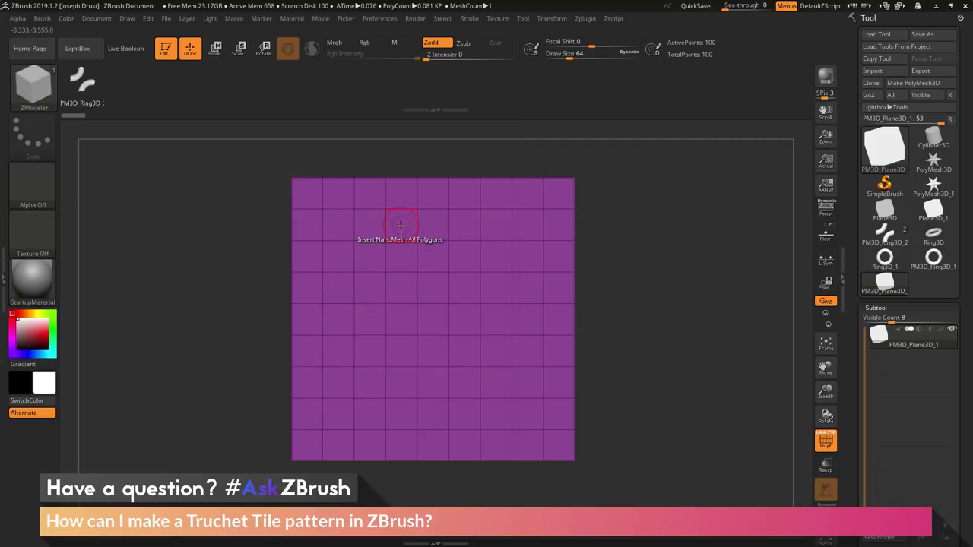
pyautogui.moveTo(401, 225); pyautogui.dragTo(400, 263)
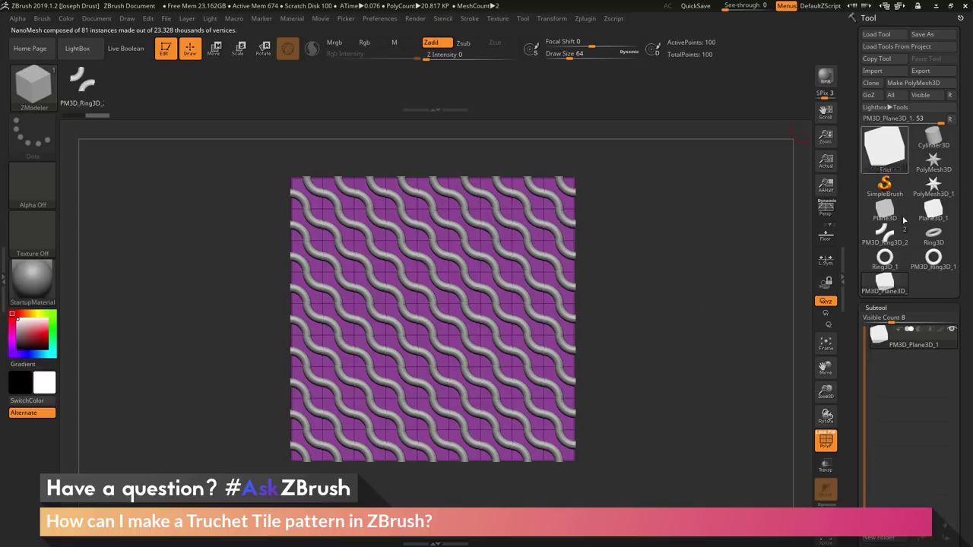
# Set the NanoMesh to Fill its placement polygons at a size of 1
pyautogui.click(876, 307)
pyautogui.click(874, 319)
pyautogui.moveTo(874, 320); pyautogui.dragTo(852, 180)
pyautogui.click(872, 242)
pyautogui.click(880, 232)
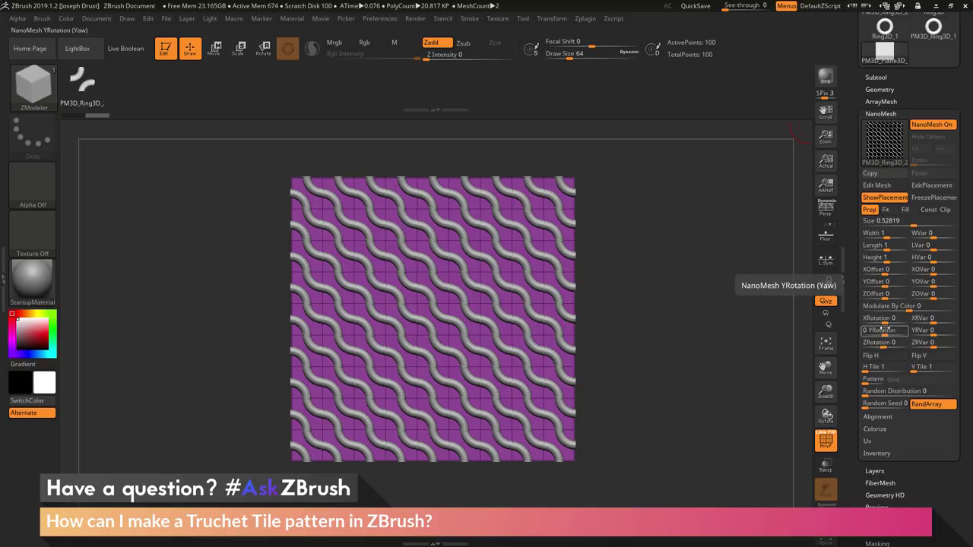
pyautogui.click(908, 211)
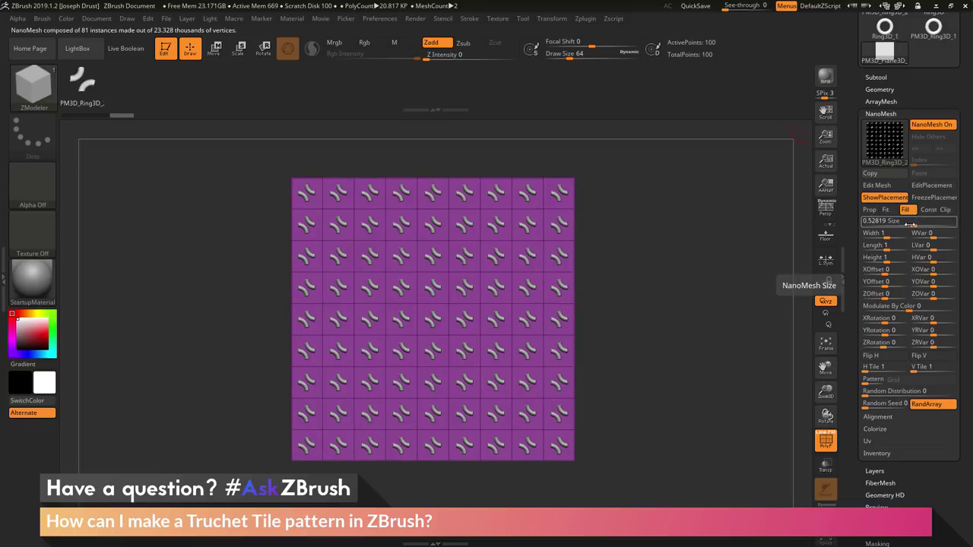
pyautogui.write('1')
pyautogui.press('Return')
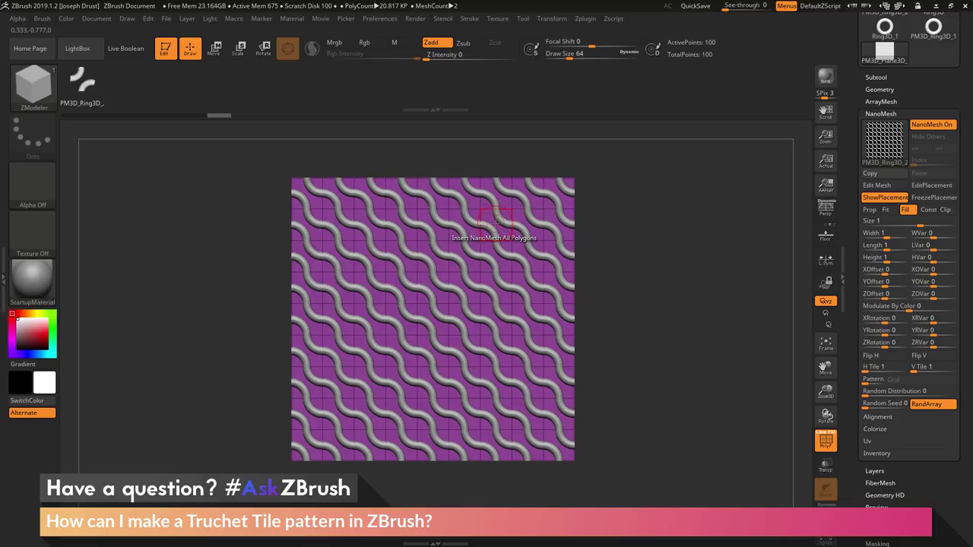
# Set the ZModeler polygon action to Spin Edges and rotate the tile in the plane's third row, fifth column
pyautogui.press('space')
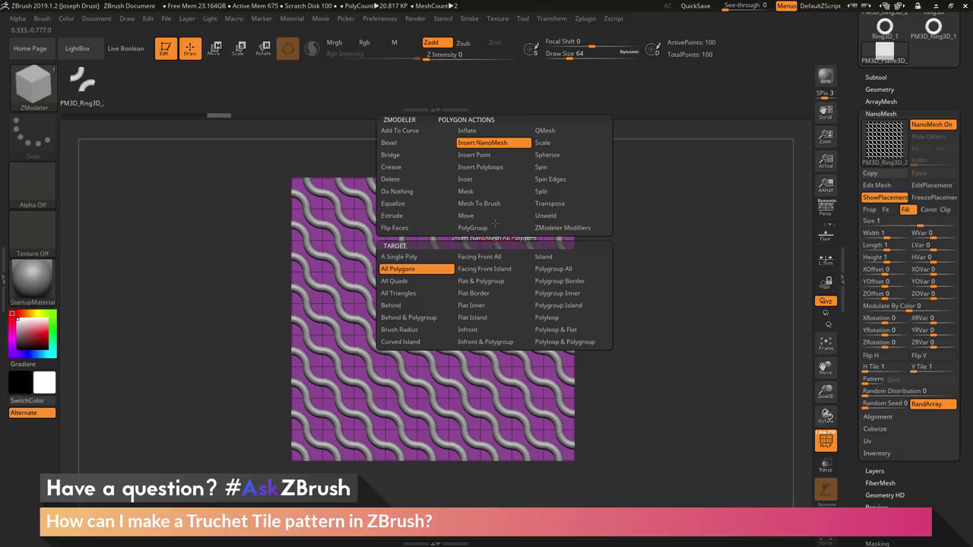
pyautogui.click(559, 178)
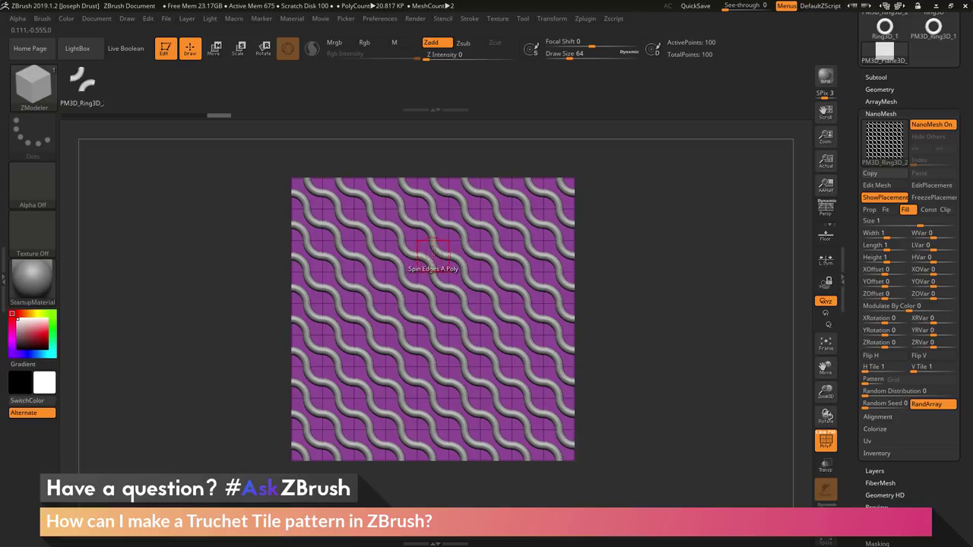
pyautogui.click(432, 253)
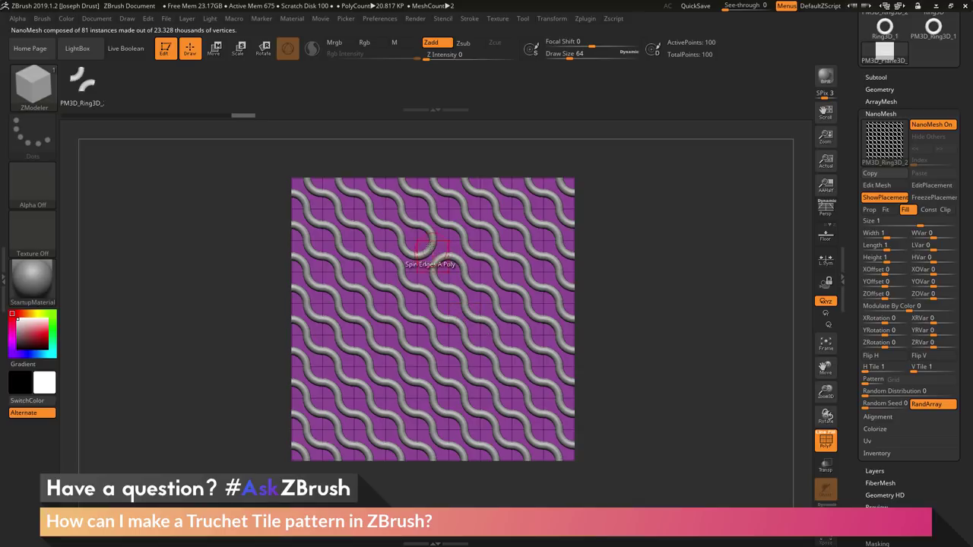
pyautogui.click(435, 255)
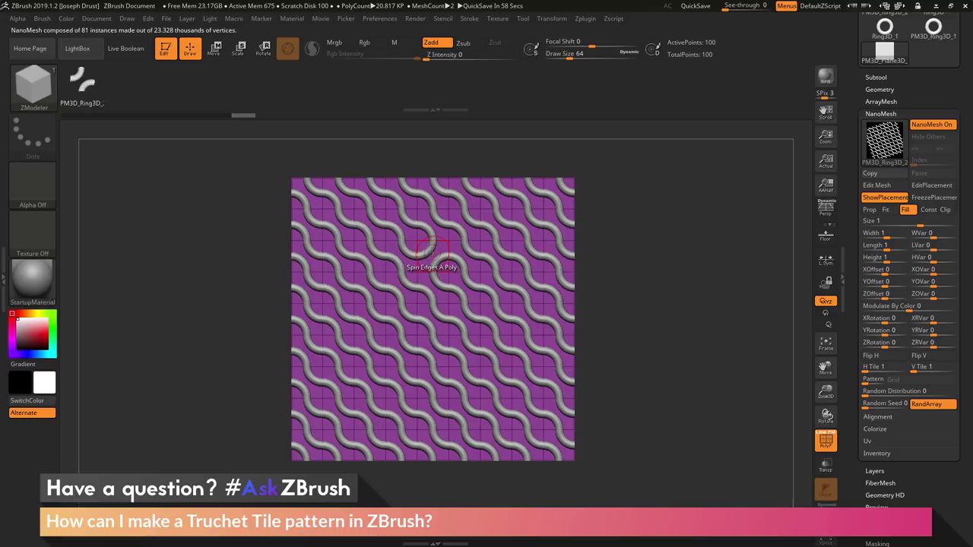
pyautogui.click(439, 262)
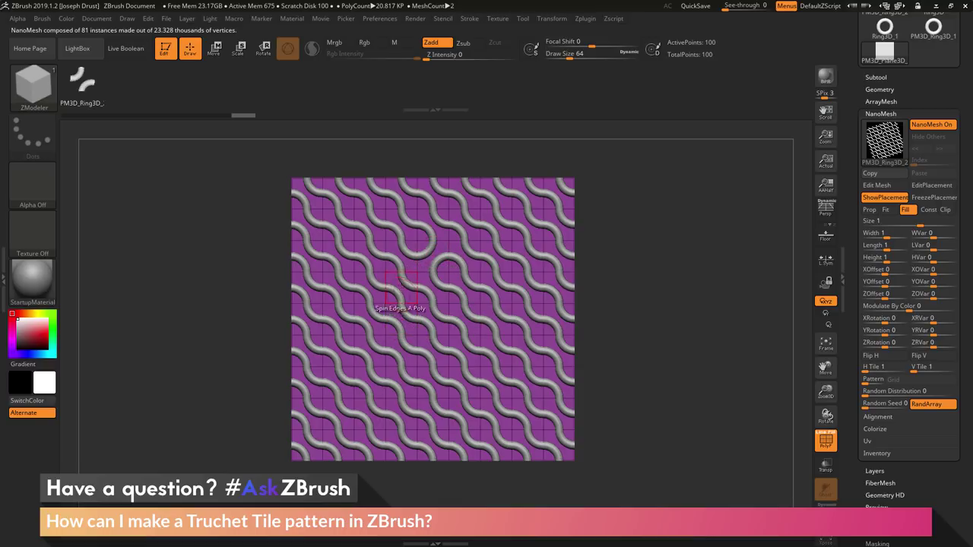
# Spin the edges of individual polygons scattered across the plane to rotate their arc tiles and vary the pattern
pyautogui.click(402, 290)
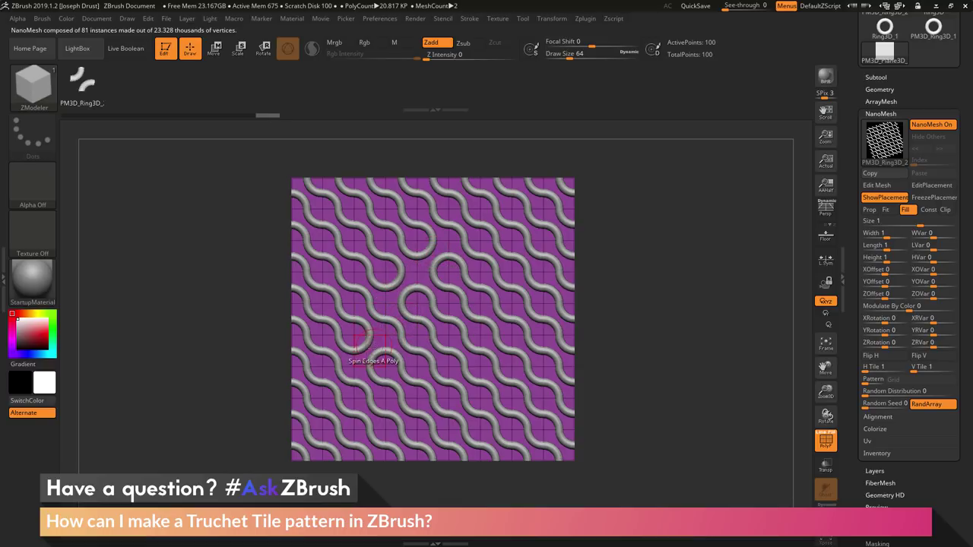
pyautogui.click(335, 315)
pyautogui.click(358, 232)
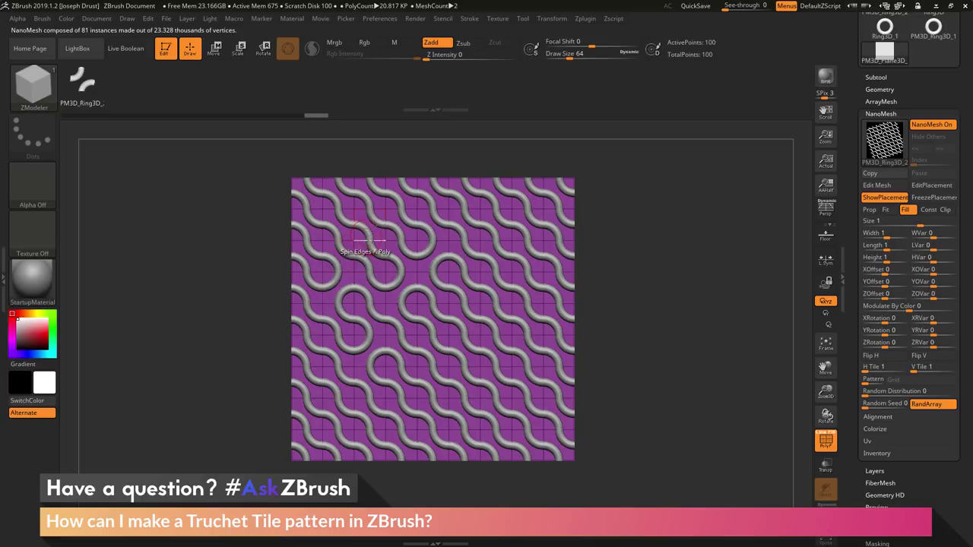
pyautogui.click(511, 251)
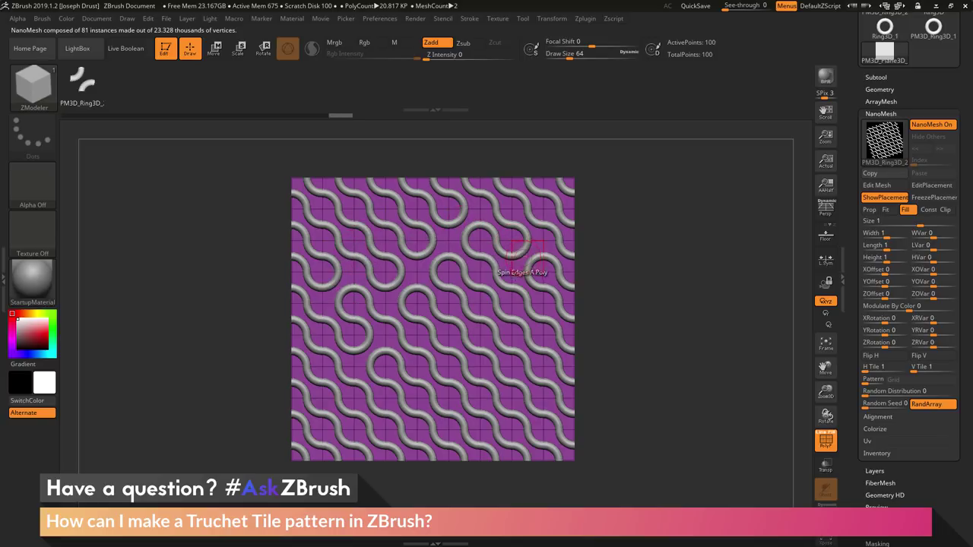
pyautogui.click(485, 381)
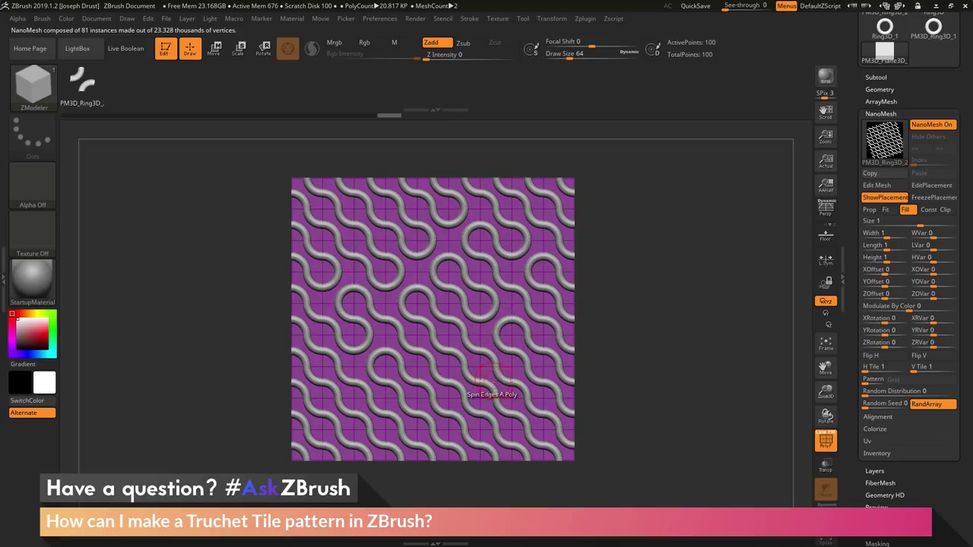
pyautogui.click(437, 416)
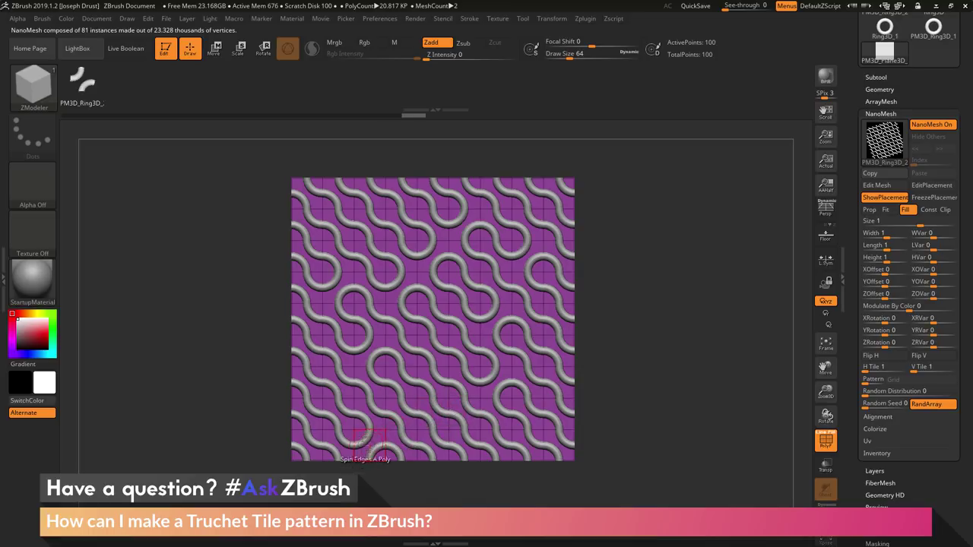
pyautogui.click(335, 378)
pyautogui.click(339, 206)
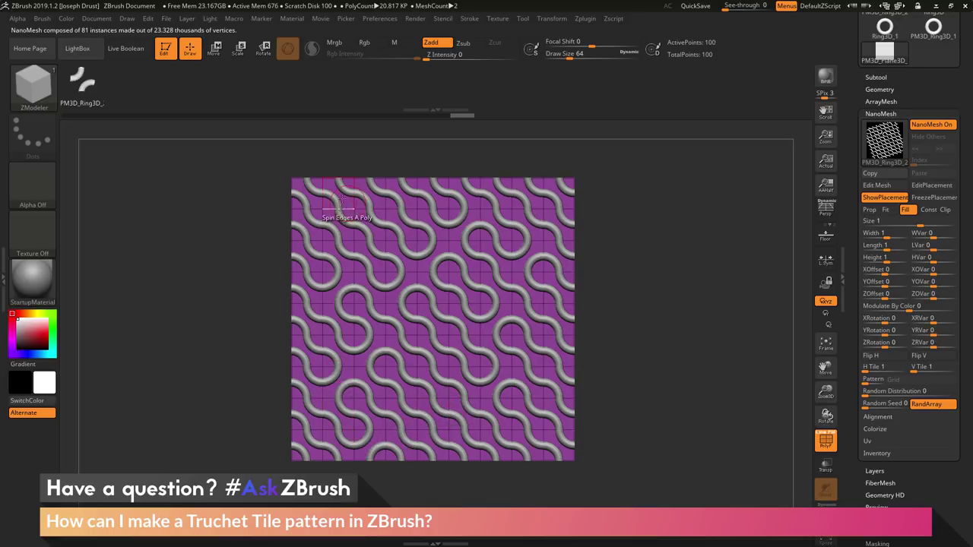
pyautogui.click(449, 198)
pyautogui.click(559, 194)
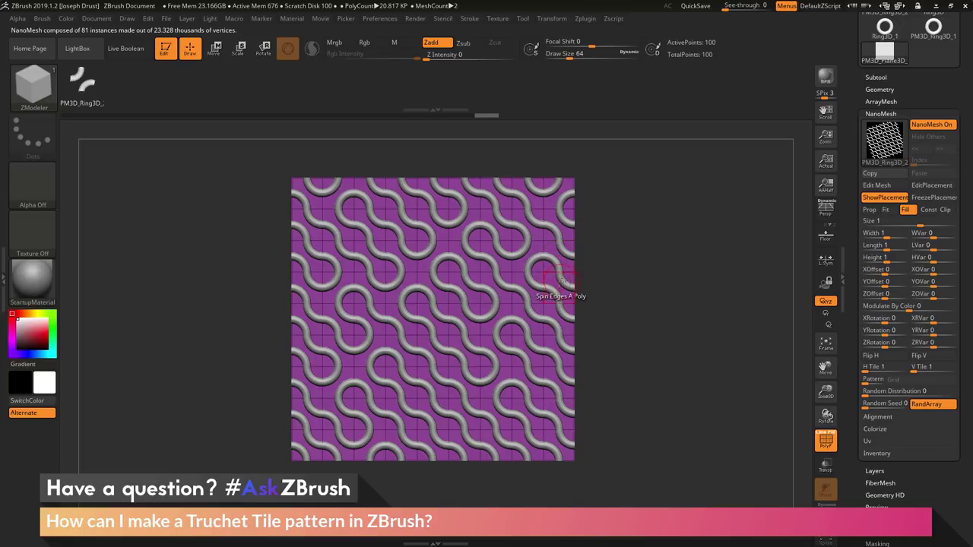
pyautogui.click(554, 397)
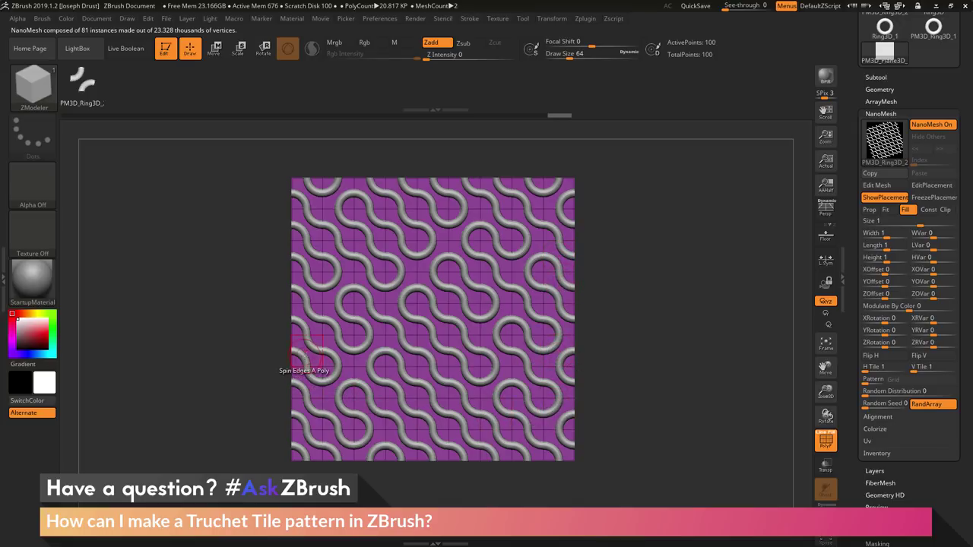
pyautogui.click(334, 344)
pyautogui.click(403, 391)
pyautogui.click(381, 326)
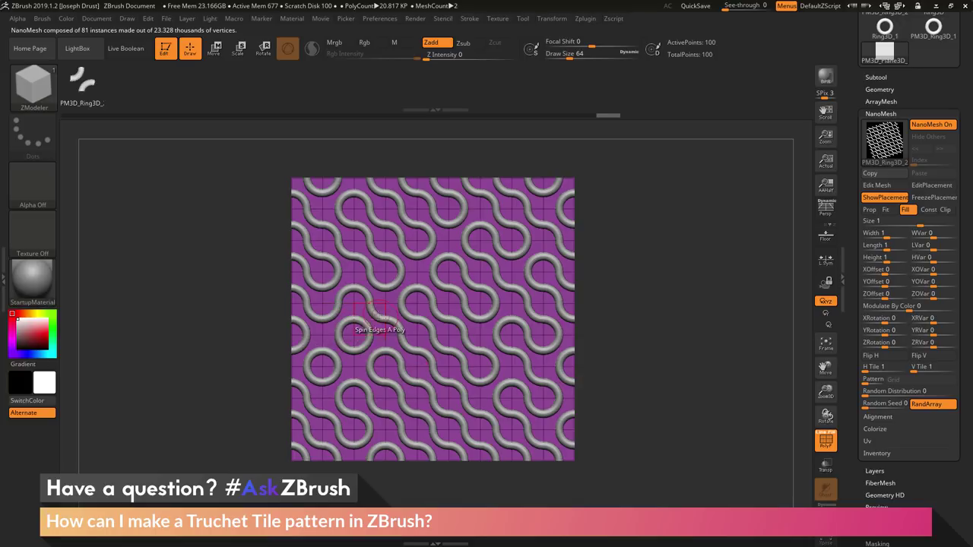
# Spin the edges of more individual polygons across the plane to rotate their arc tiles and reroute the curves
pyautogui.click(420, 323)
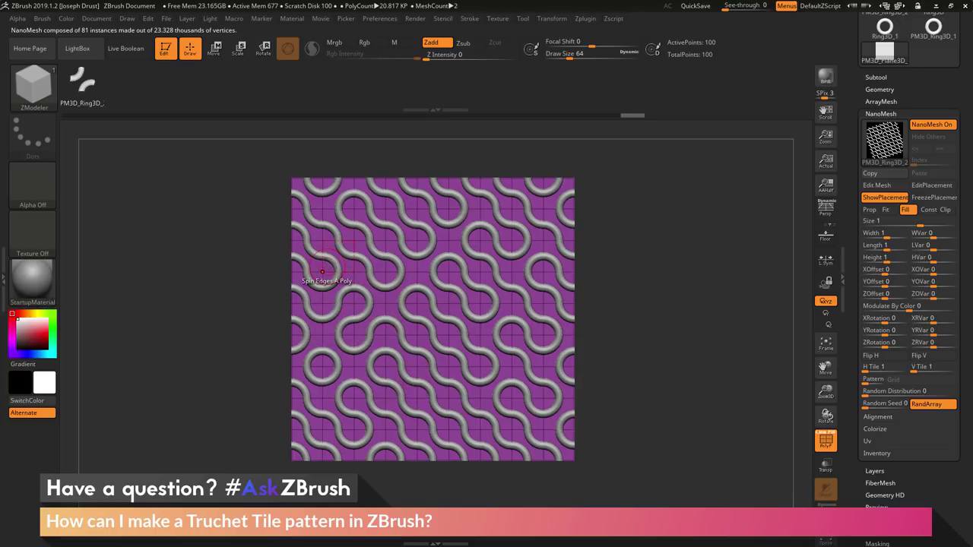
pyautogui.click(308, 194)
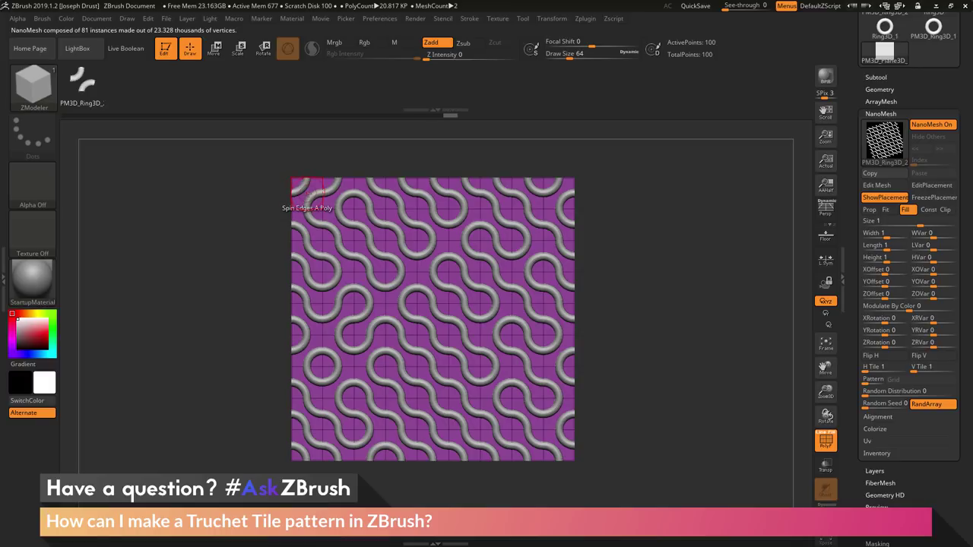
pyautogui.click(555, 192)
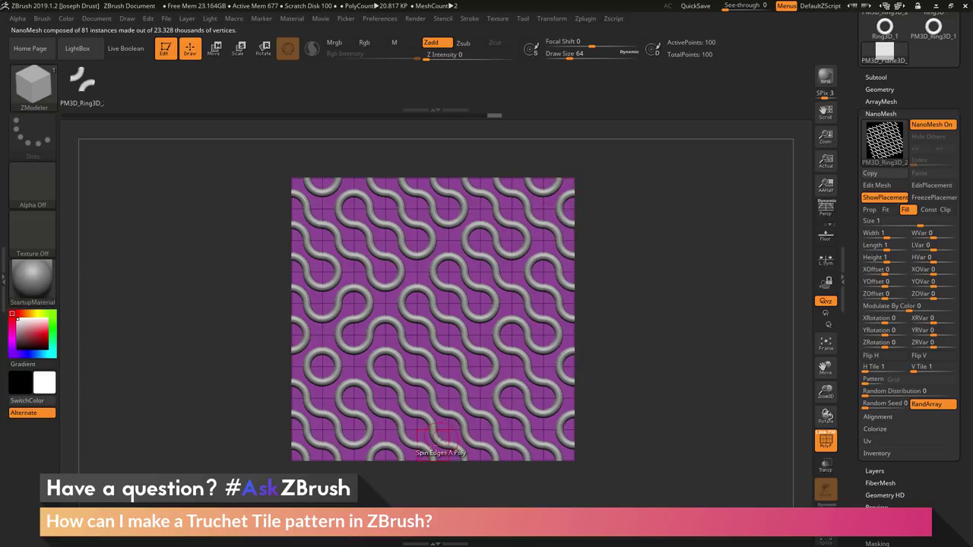
pyautogui.click(388, 251)
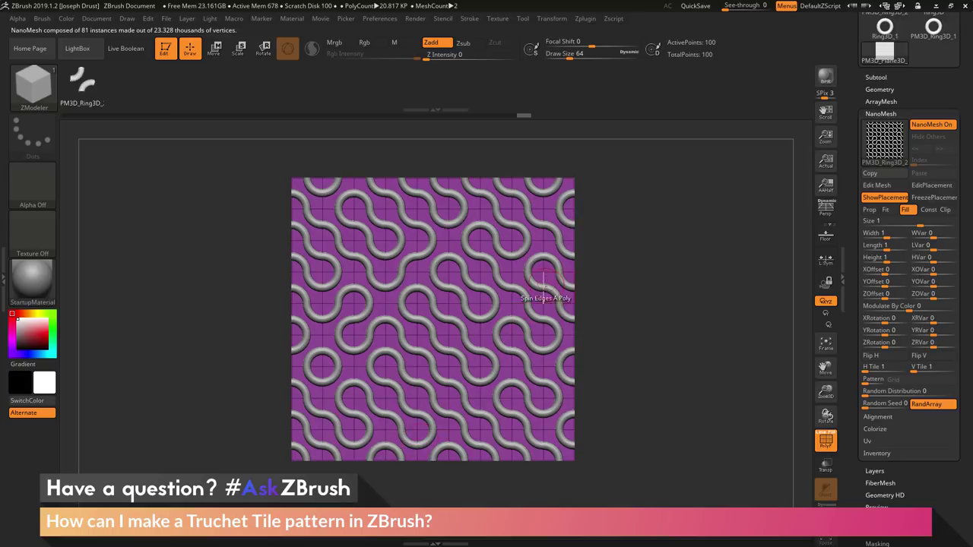
# Start creating an alpha from the plane's mesh and frame the tile pattern so it fills the alpha preview
pyautogui.click(874, 113)
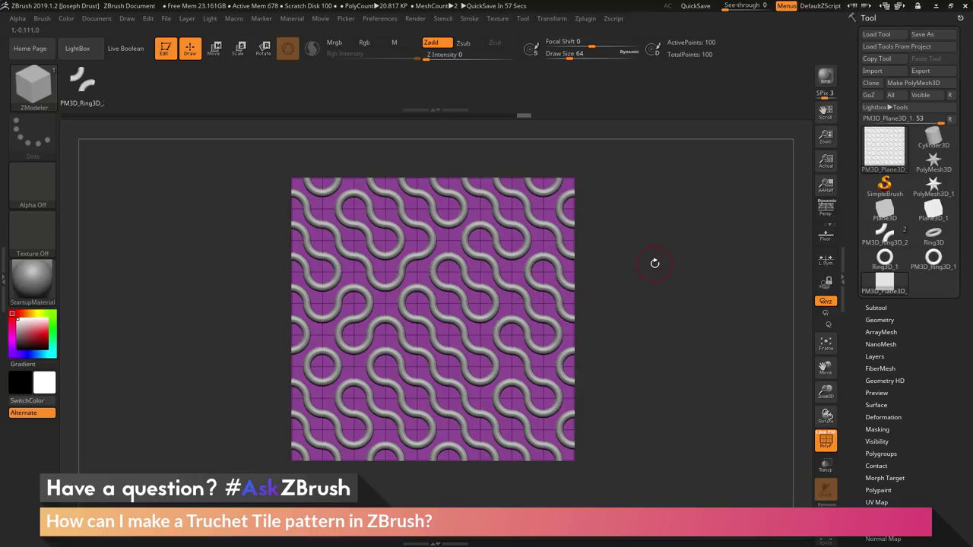
pyautogui.click(876, 307)
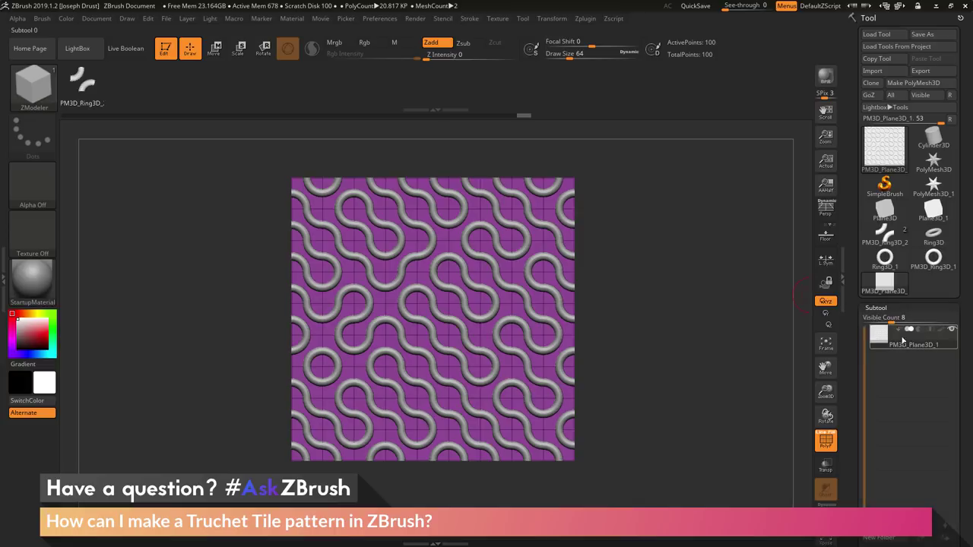
pyautogui.click(16, 18)
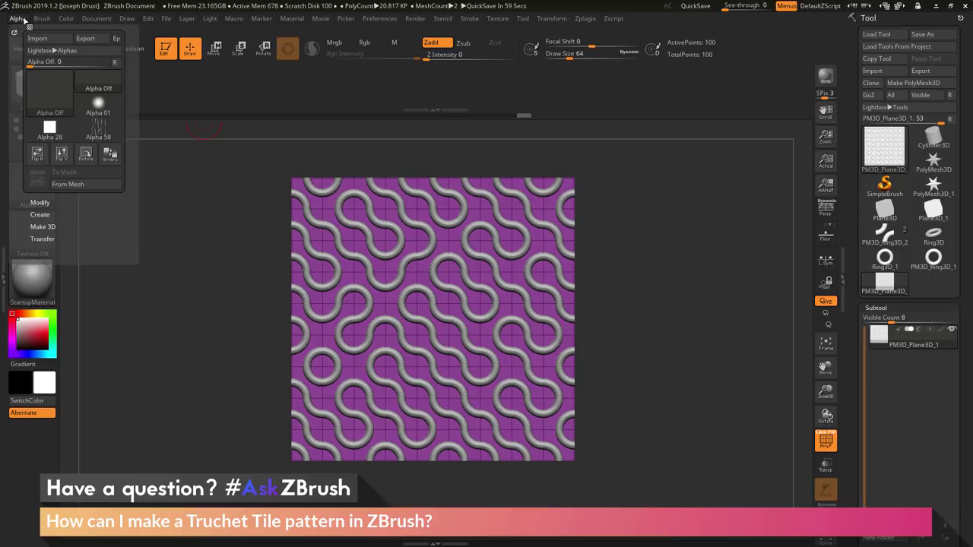
pyautogui.click(83, 185)
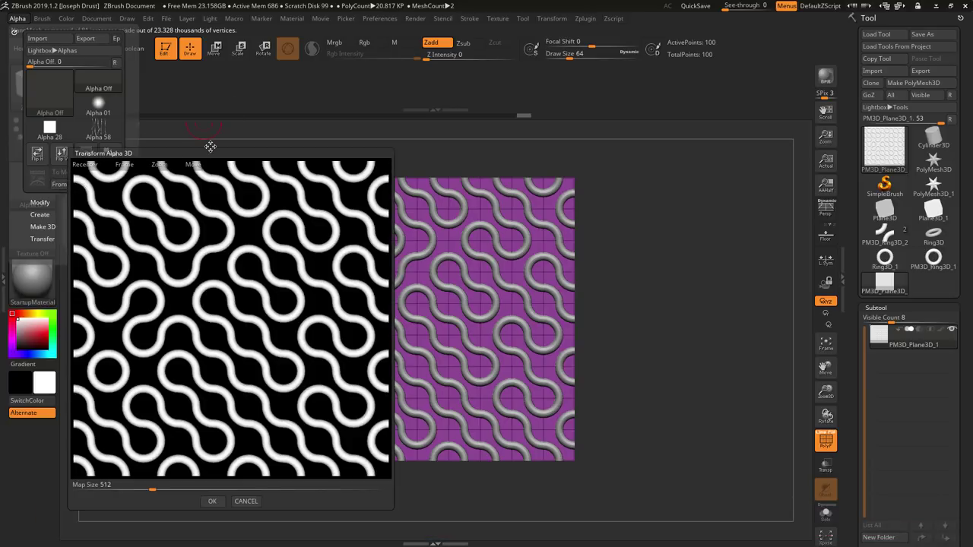
pyautogui.click(124, 165)
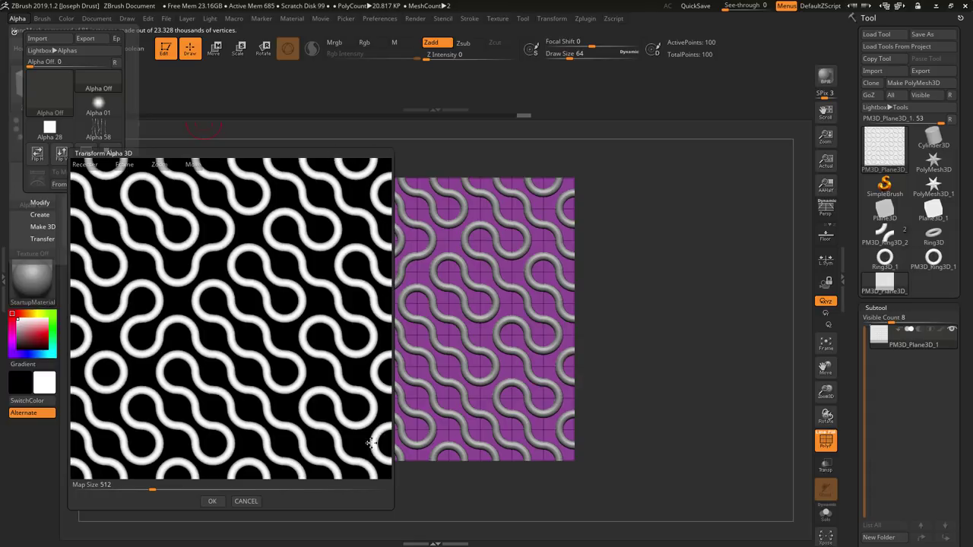
# Set the alpha's map size to 1024 and generate the alpha from the mesh
pyautogui.click(150, 489)
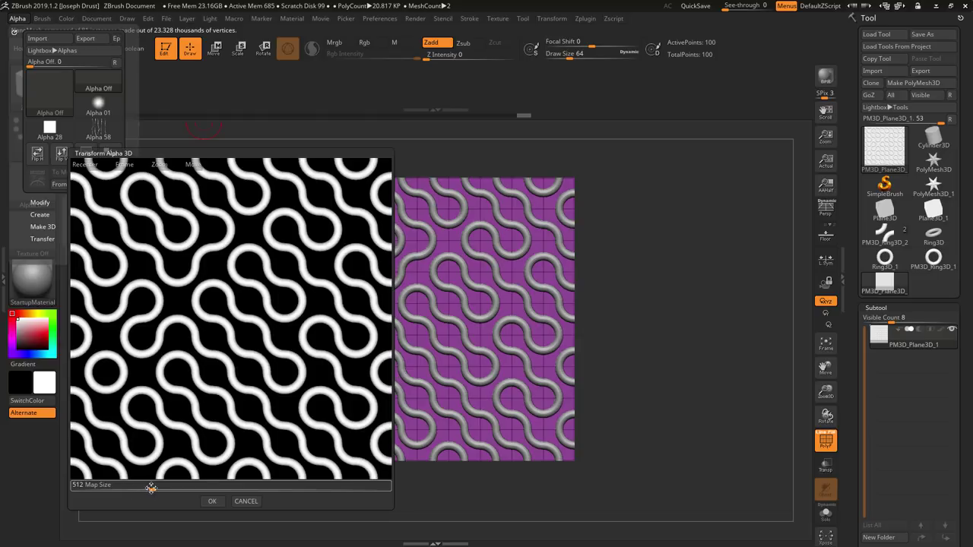
pyautogui.write('1024')
pyautogui.press('Return')
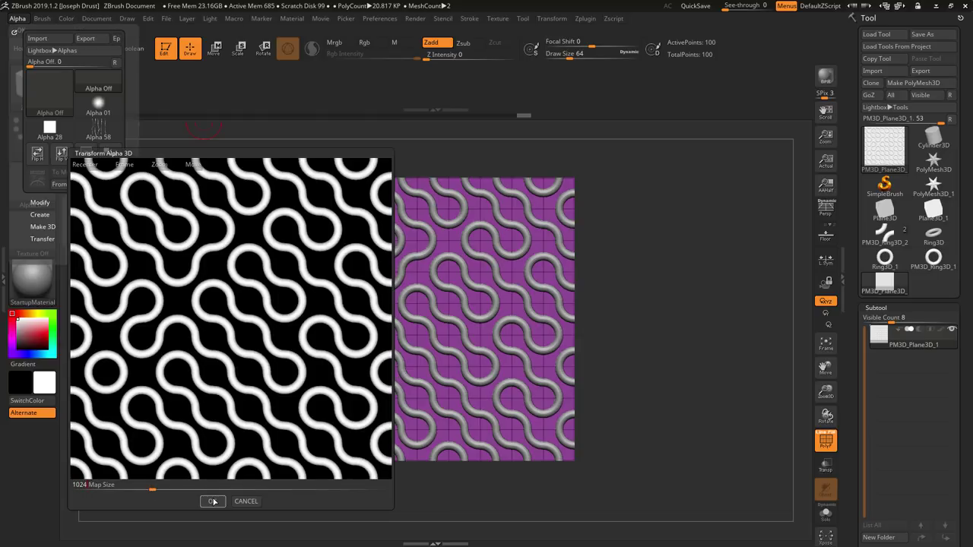
pyautogui.click(213, 501)
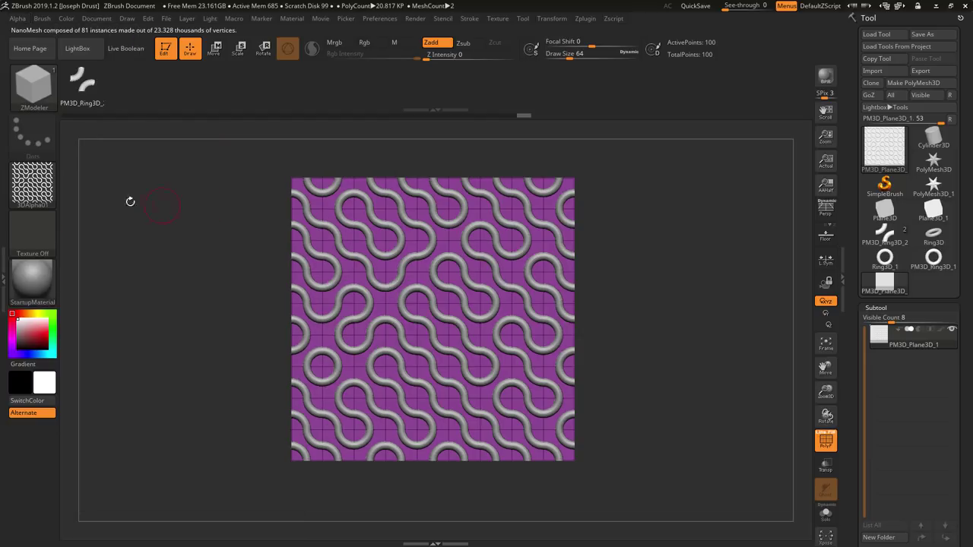
pyautogui.moveTo(53, 196)
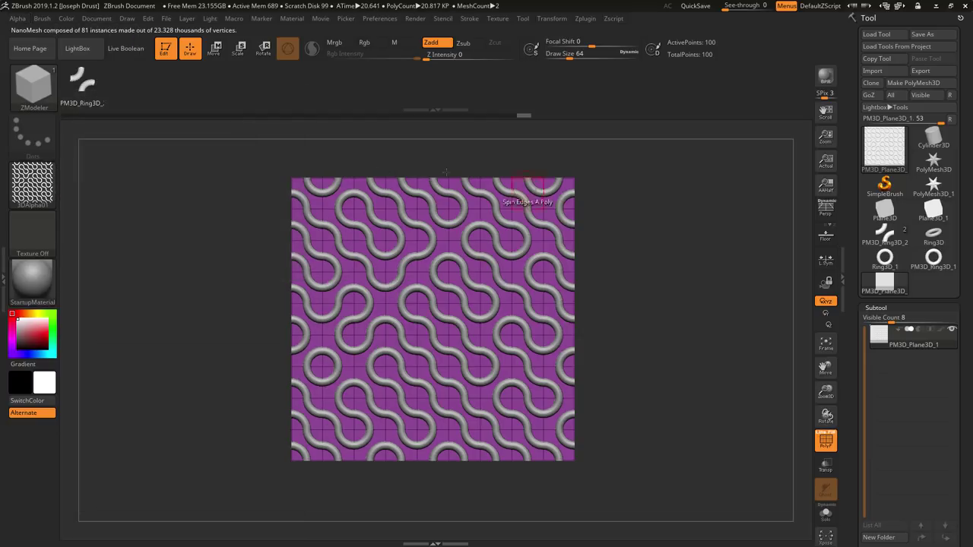
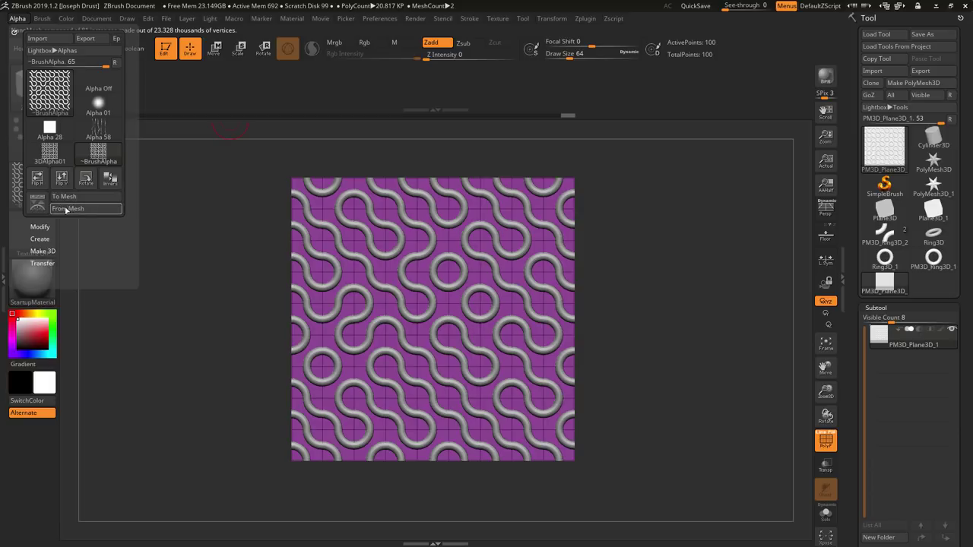
# Generate a second alpha from the rearranged tile pattern at a map size of 512 and inspect its preview
pyautogui.click(86, 209)
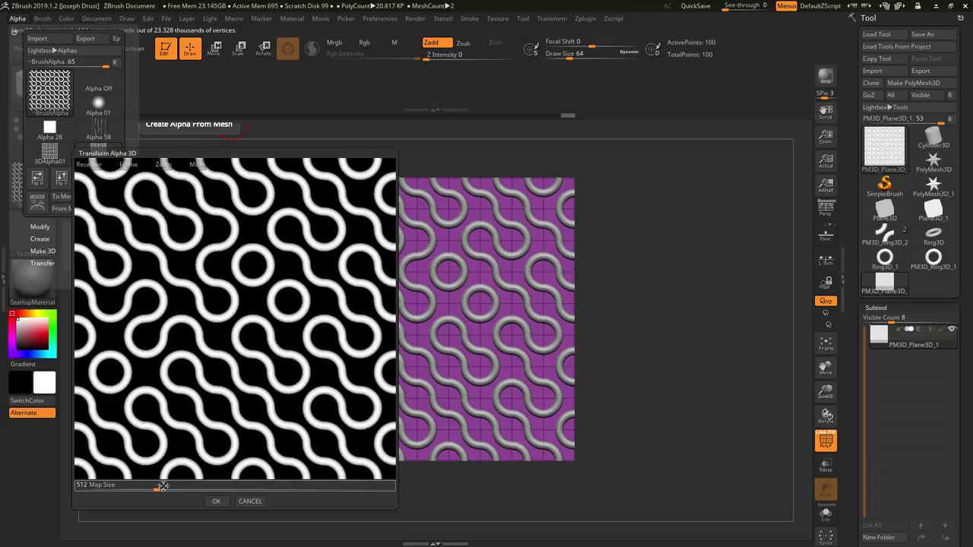
pyautogui.click(215, 502)
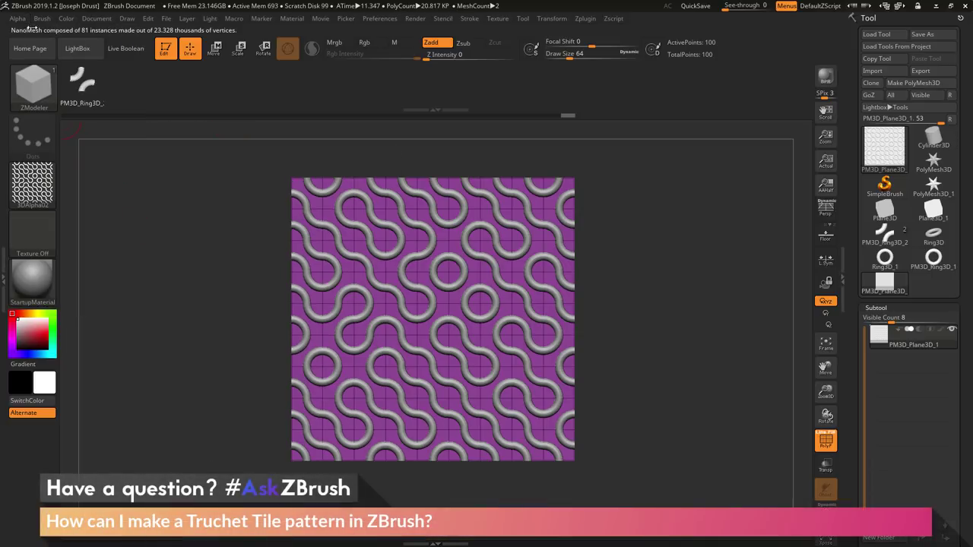
pyautogui.click(18, 18)
pyautogui.moveTo(51, 102)
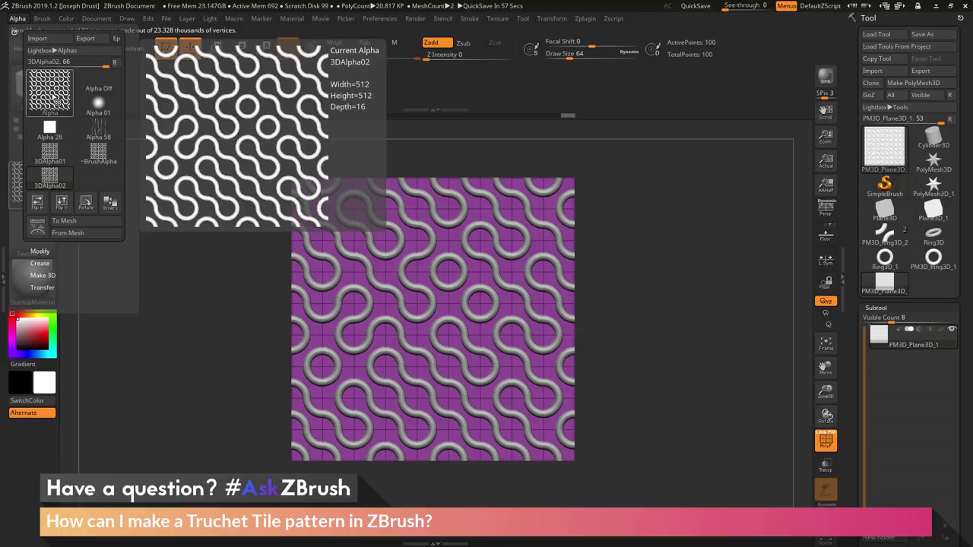
pyautogui.moveTo(47, 181)
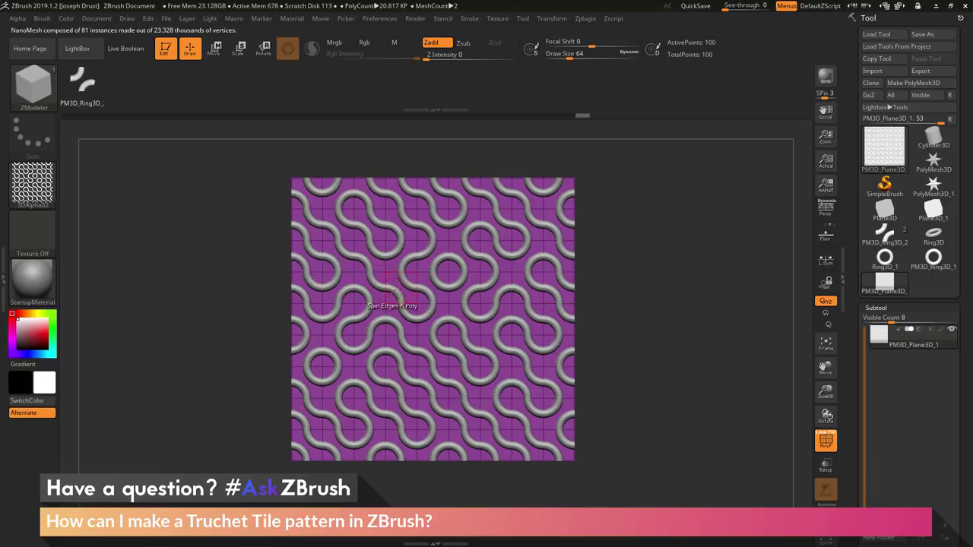
# Spin the edges of the polygon in the plane's fourth row, fifth column to rotate its arc tile
pyautogui.click(432, 289)
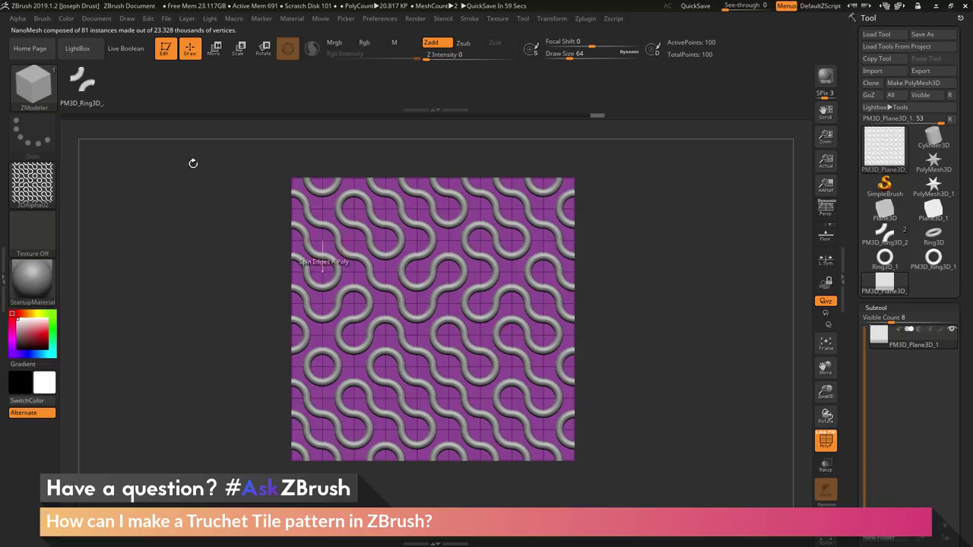
pyautogui.click(16, 18)
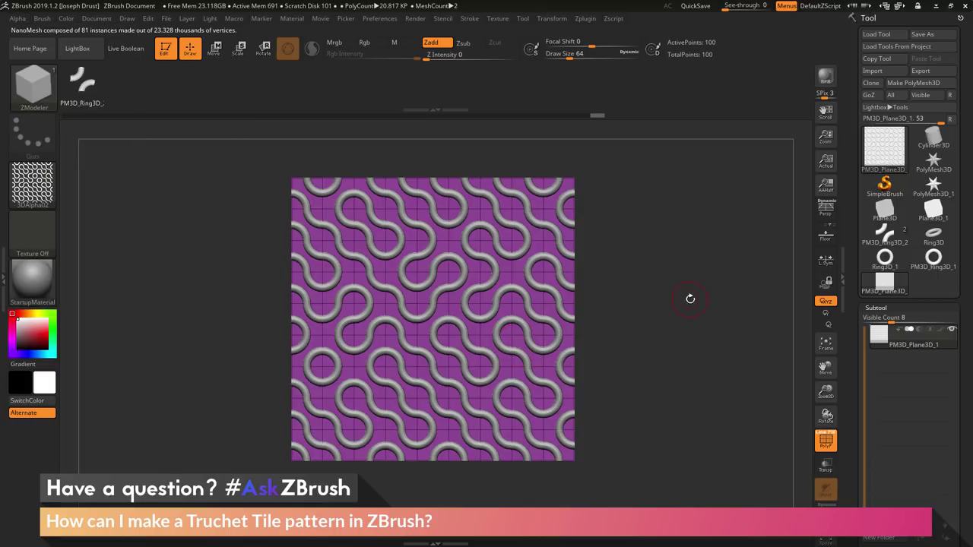